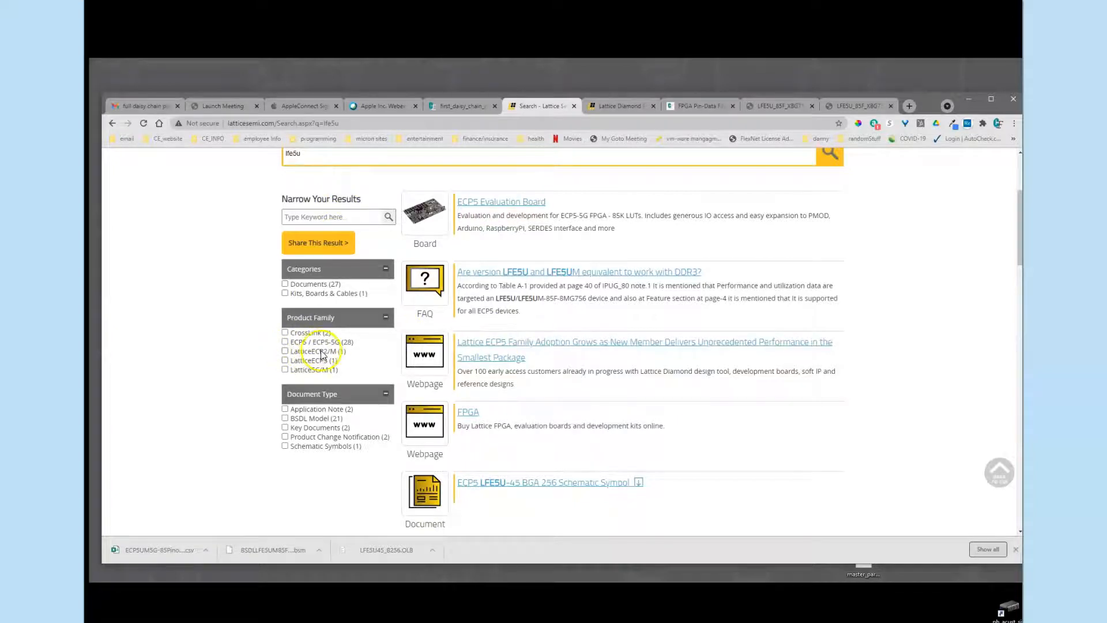
Step: Open the ECP5 & ECP5-5G product page among the general purpose FPGAs on the Lattice website
scroll(367, 227, "up", 2)
scroll(367, 226, "up", 2)
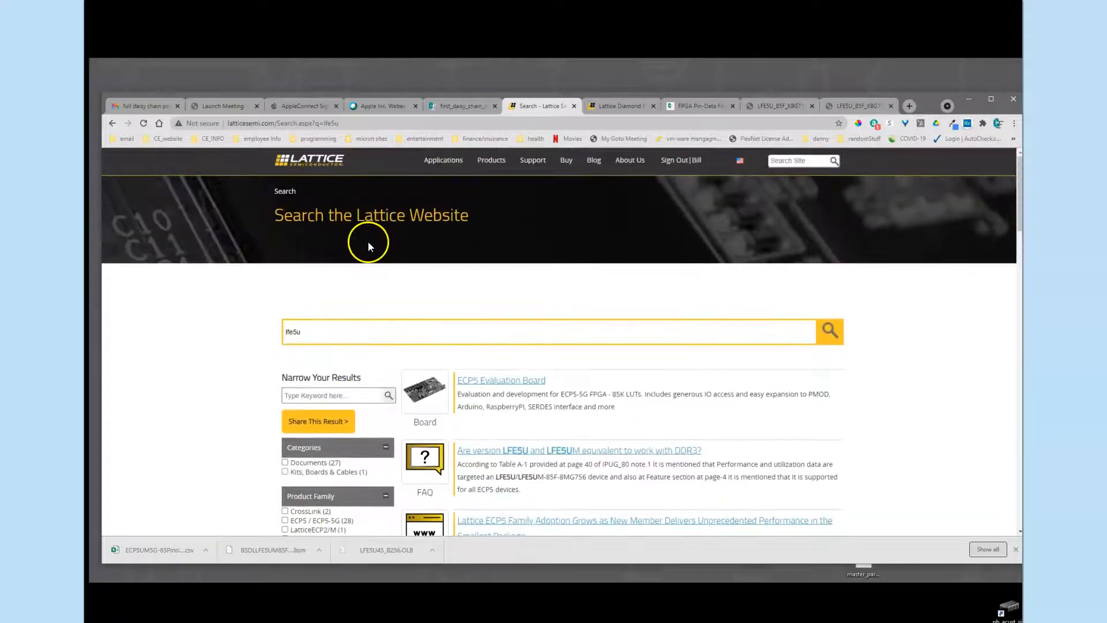
mouse_move(499, 166)
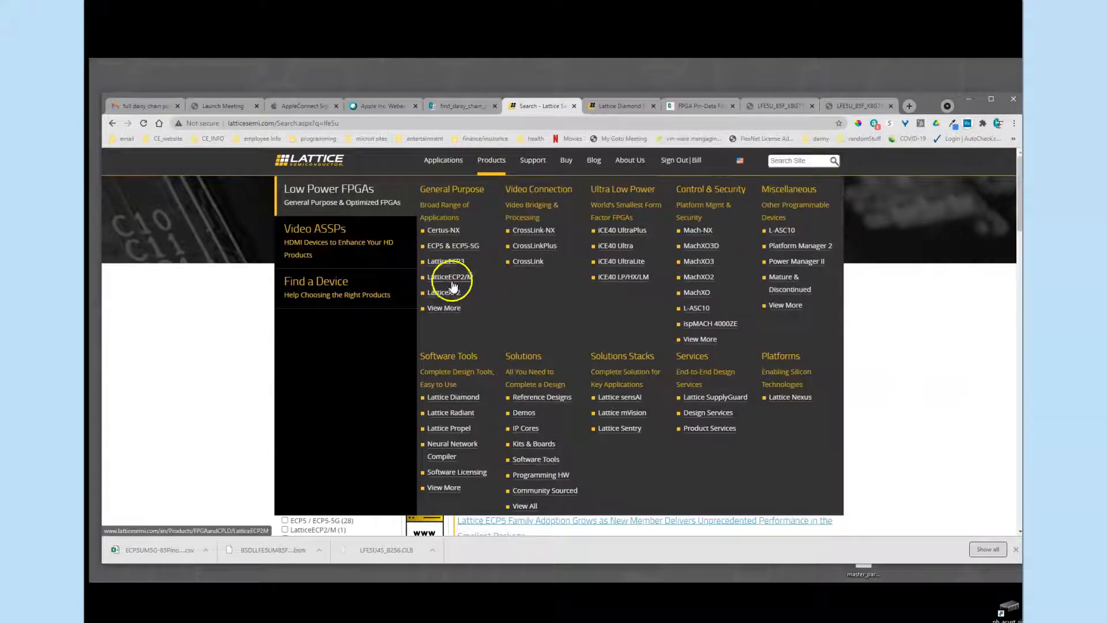
left_click(453, 247)
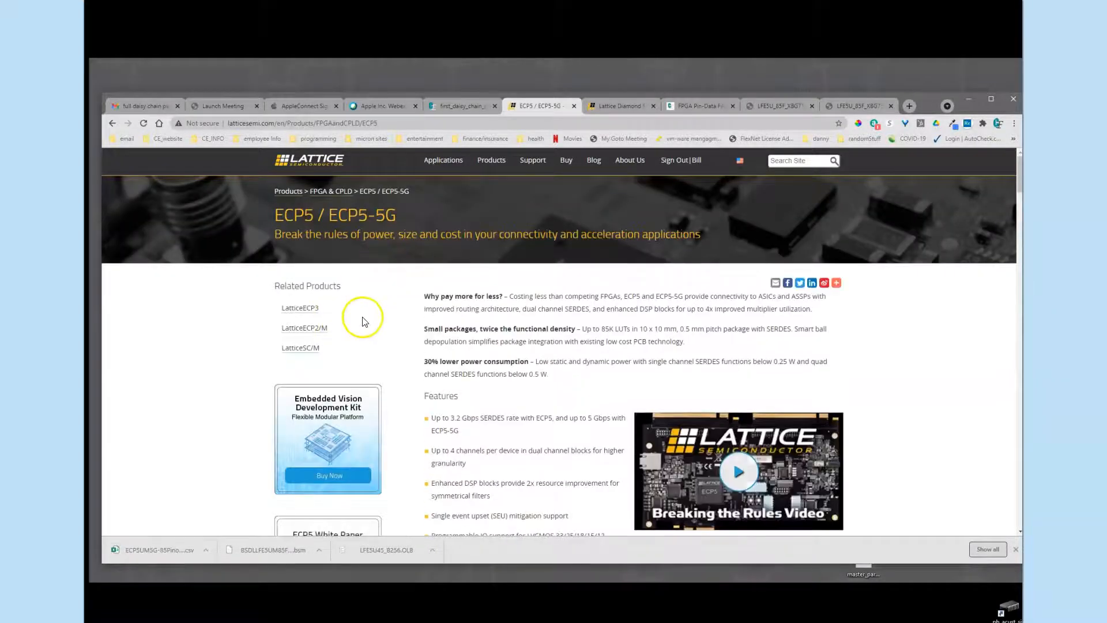
Step: Show the Pin & Package documents in the ECP5 documentation and download the ECP5U-85 Pinout CSV
scroll(346, 329, "down", 5)
scroll(383, 331, "down", 4)
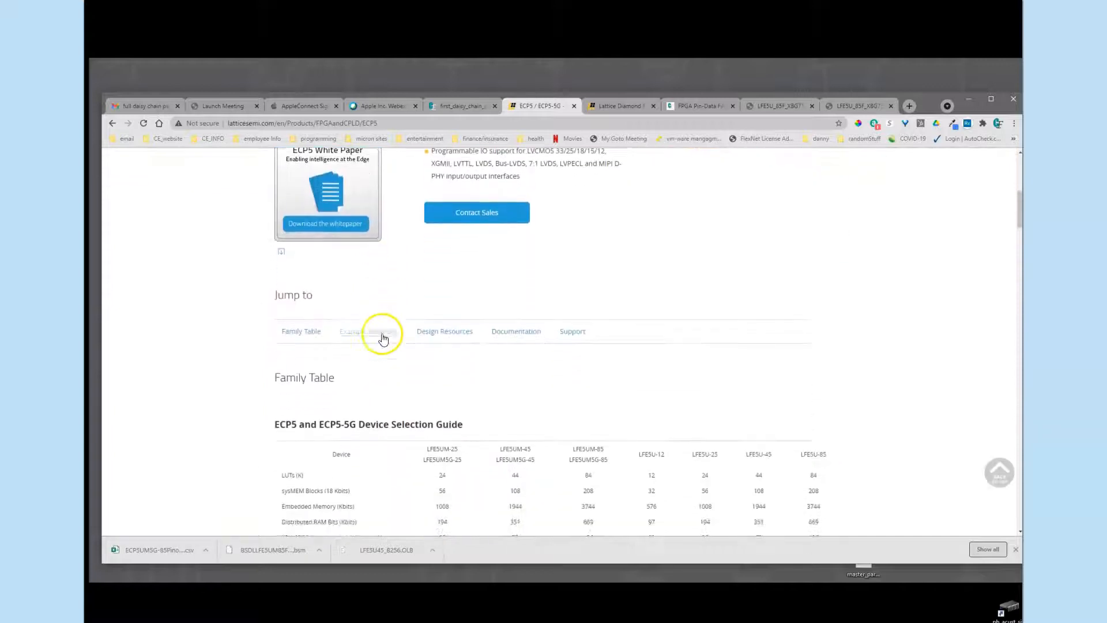
scroll(384, 312, "up", 2)
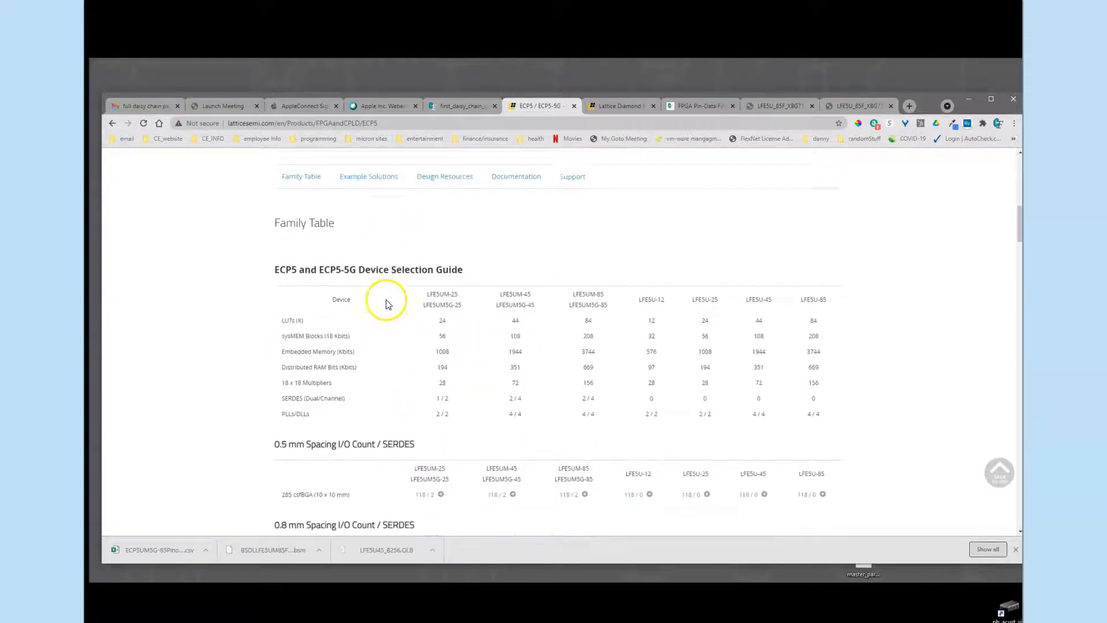
scroll(383, 369, "down", 15)
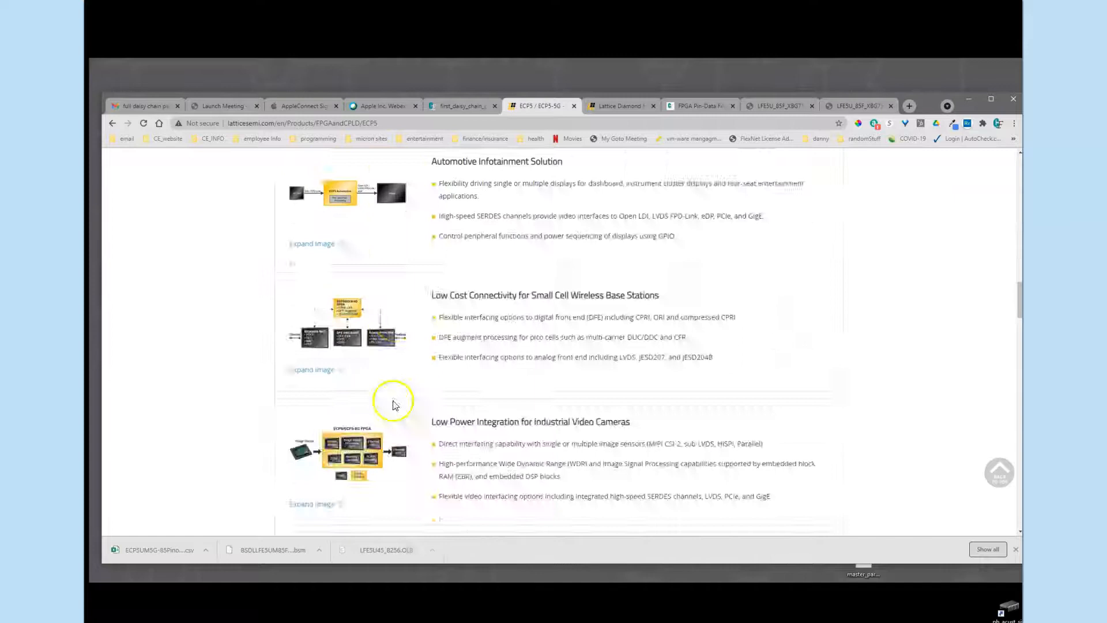
left_click_drag(1019, 348, 1015, 378)
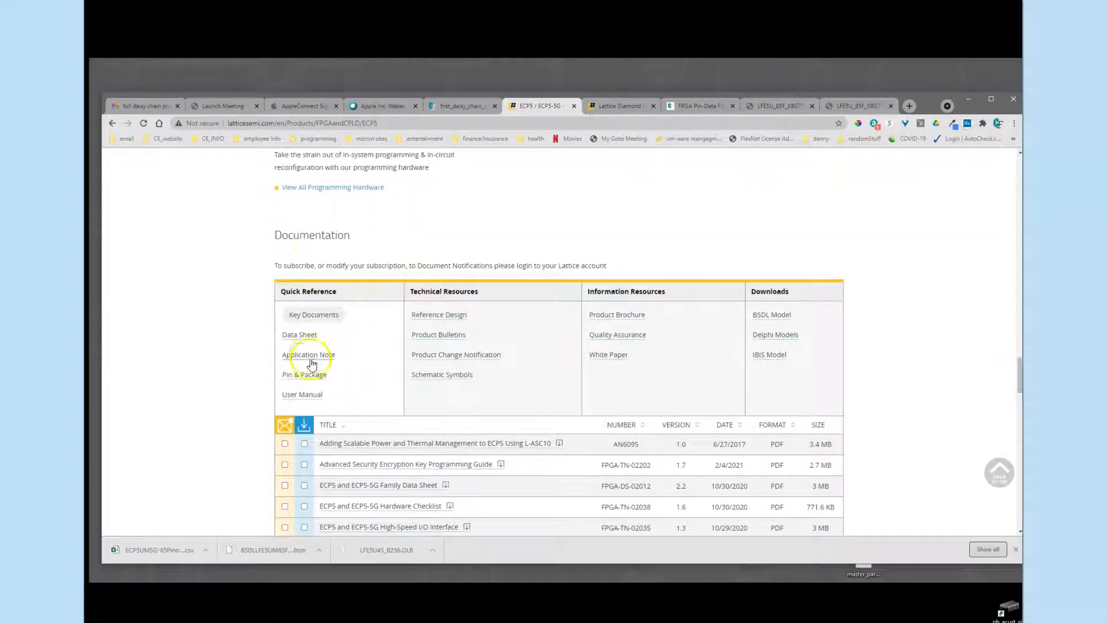
left_click(301, 376)
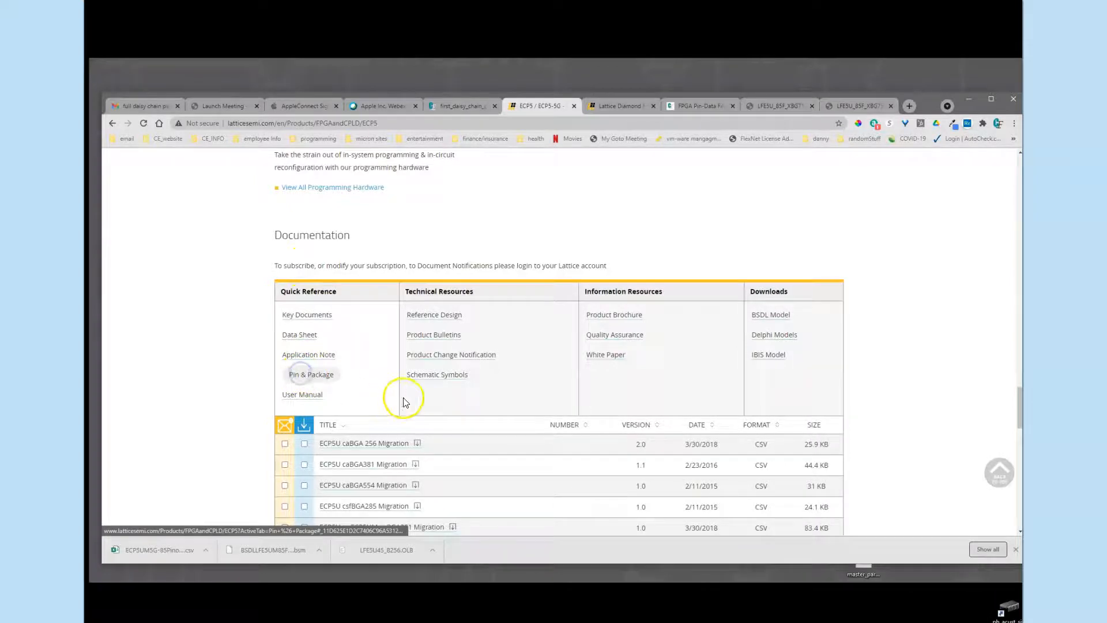
scroll(398, 395, "down", 2)
scroll(407, 333, "down", 5)
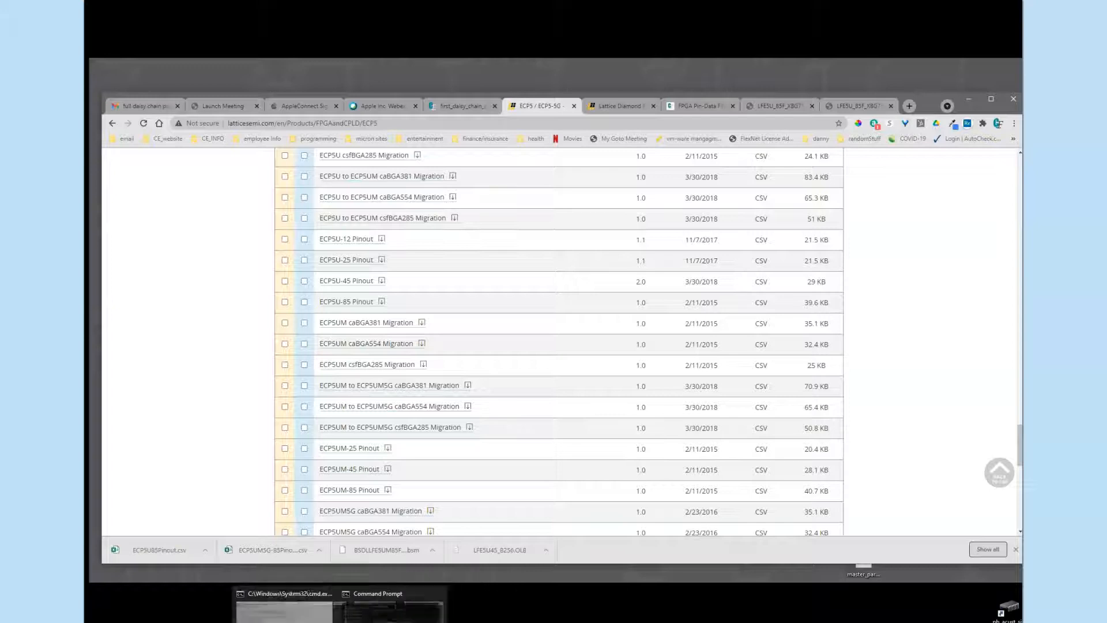
Step: Switch to CadEnhance Part Builder and close the LATTICE_PHYSICAL pin report settings, declining the confirmation question
left_click(401, 622)
left_click(433, 605)
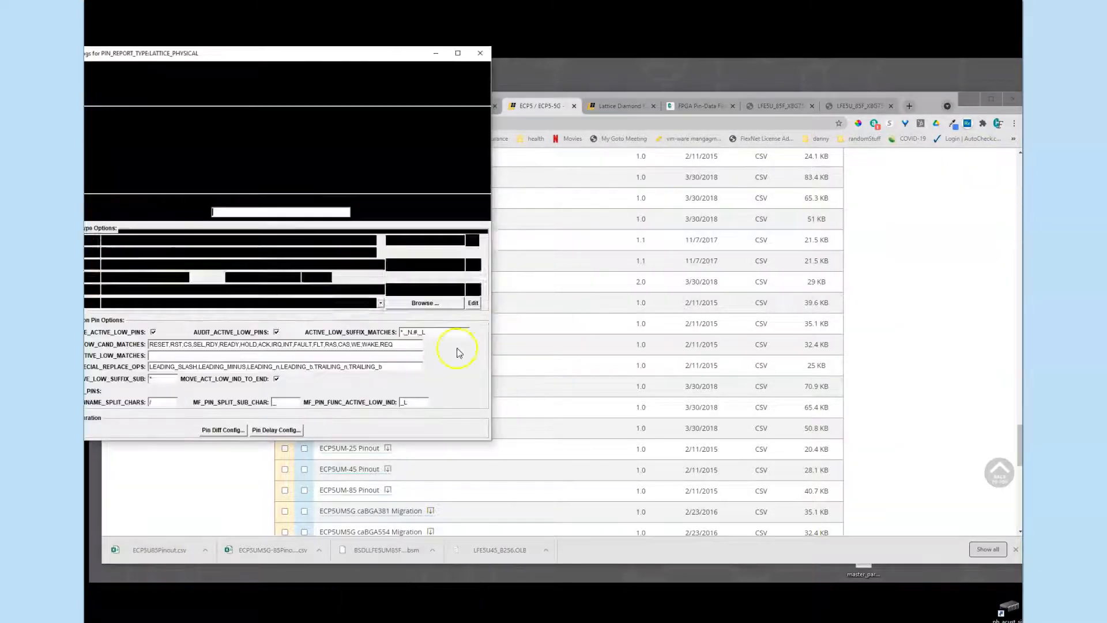
left_click(480, 53)
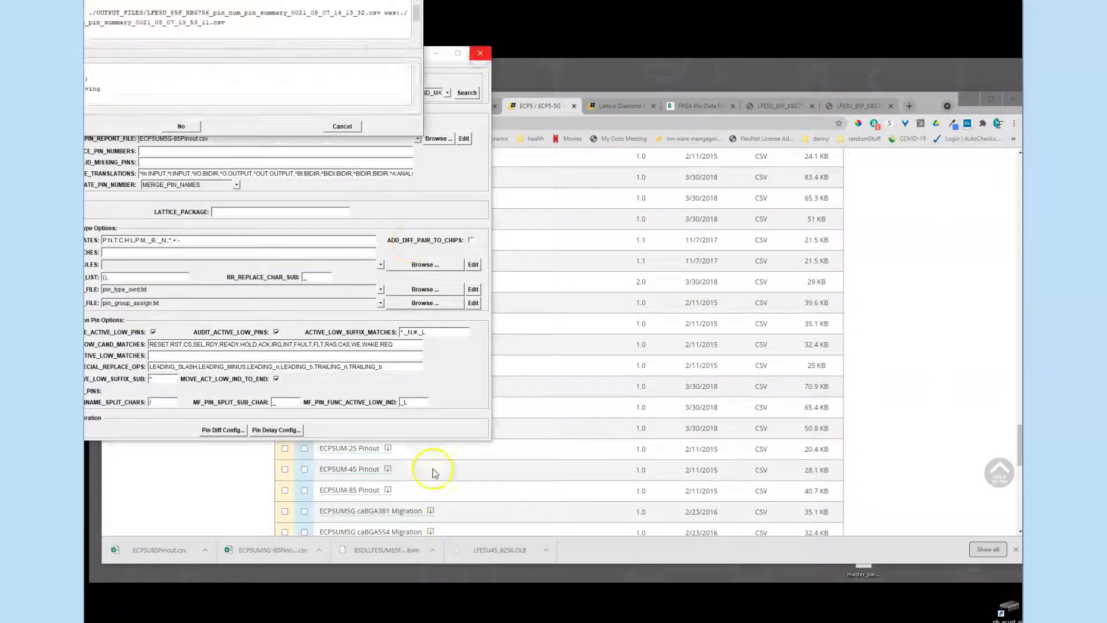
left_click(181, 125)
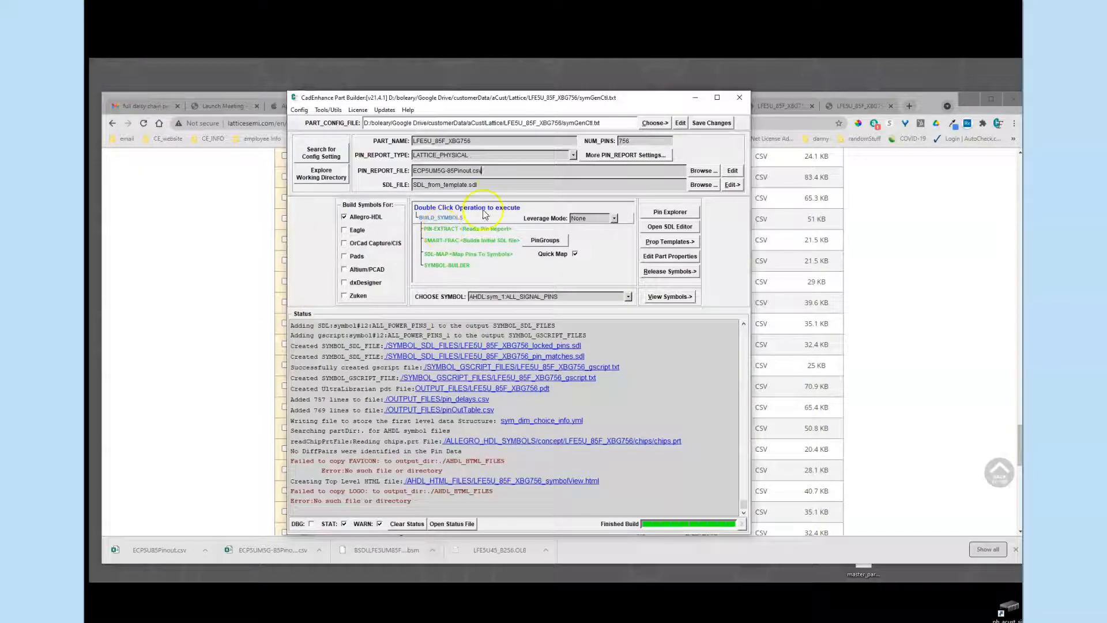
Step: Clear the pin report file entry and select LATTICE_PHYSICAL as the pin report type
left_click_drag(482, 171, 418, 185)
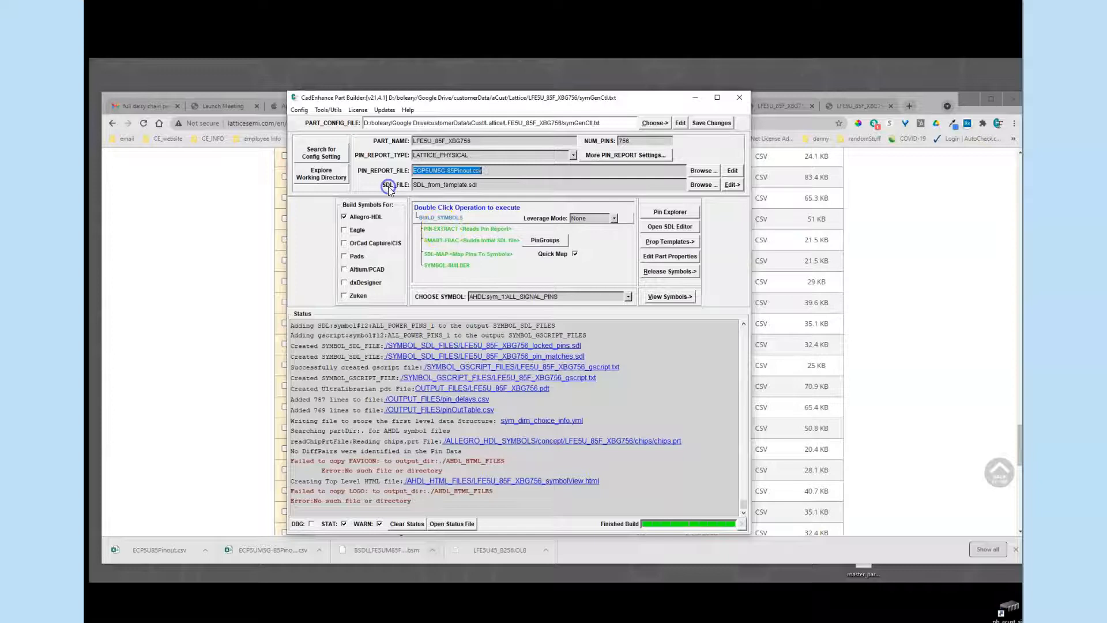
key("Delete")
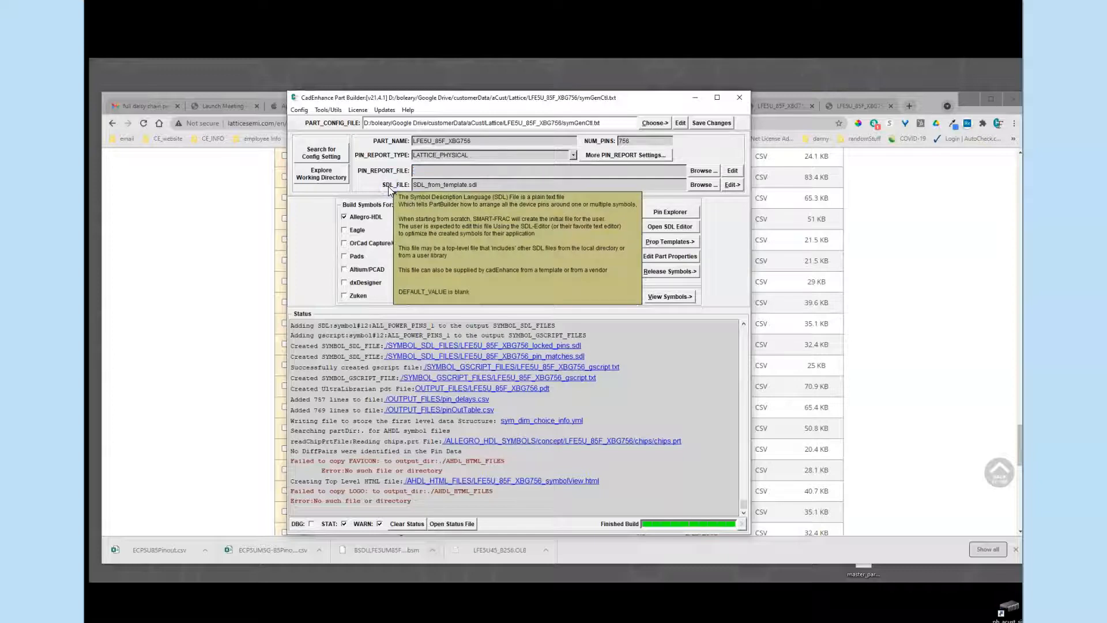
left_click(573, 155)
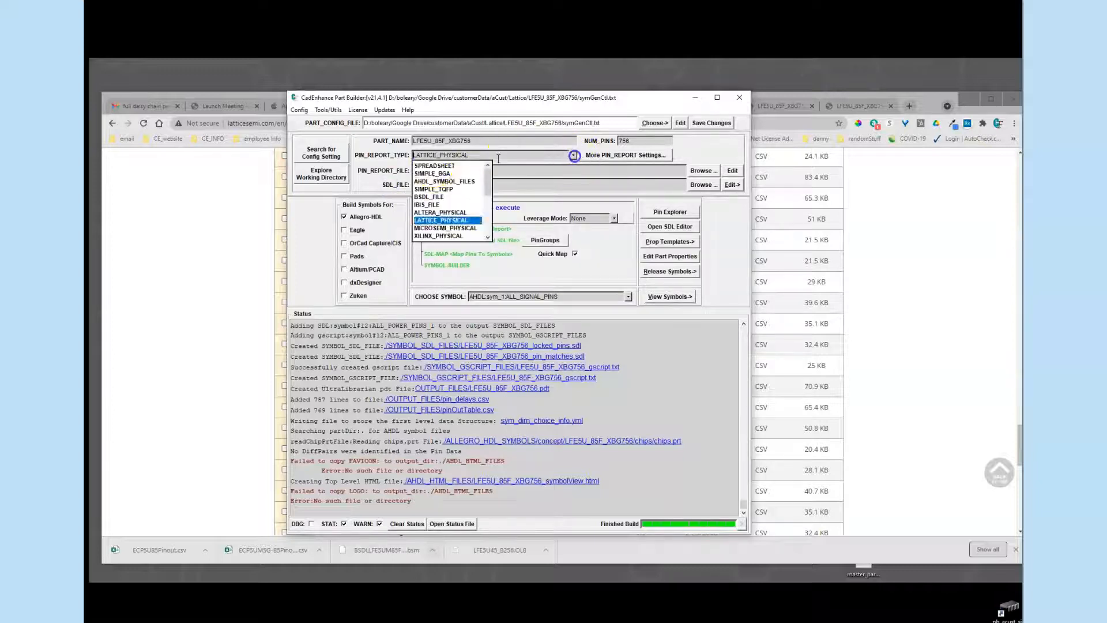
left_click(448, 220)
Step: Choose ECP5U85Pinout.csv from the Downloads folder as the pin report file and make a local copy in the part folder
left_click(704, 171)
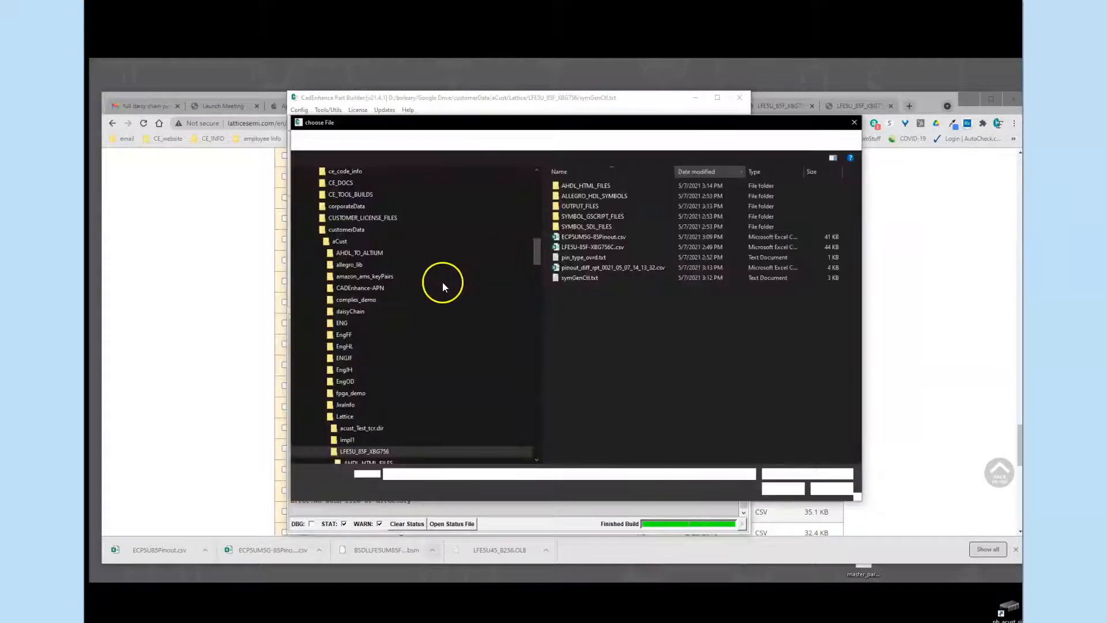
left_click_drag(536, 253, 408, 168)
left_click(321, 214)
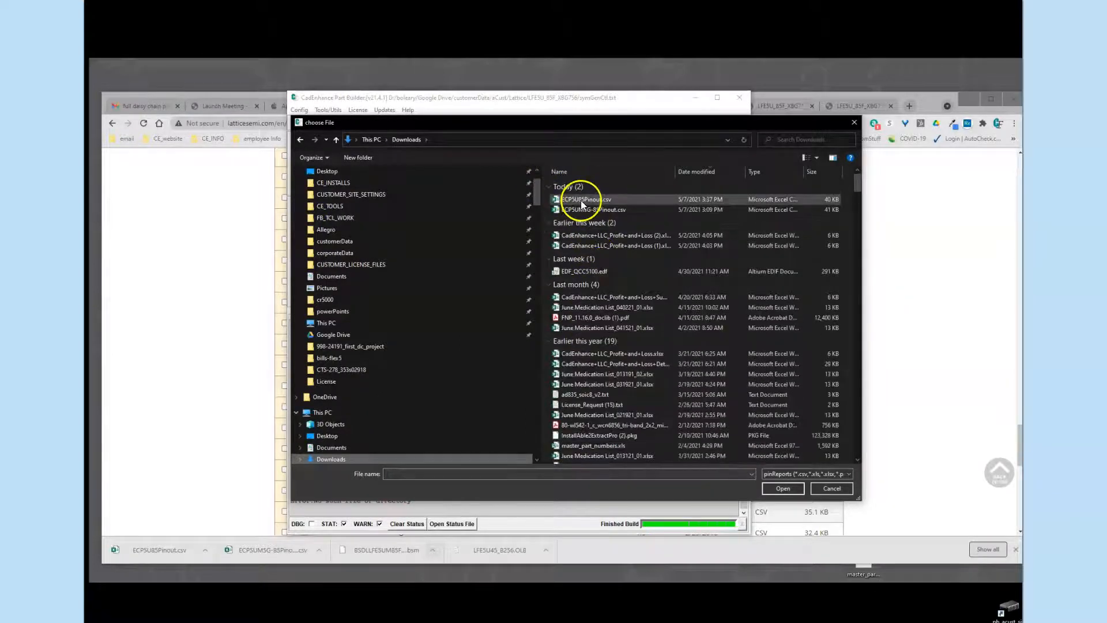
left_click(580, 200)
left_click(785, 488)
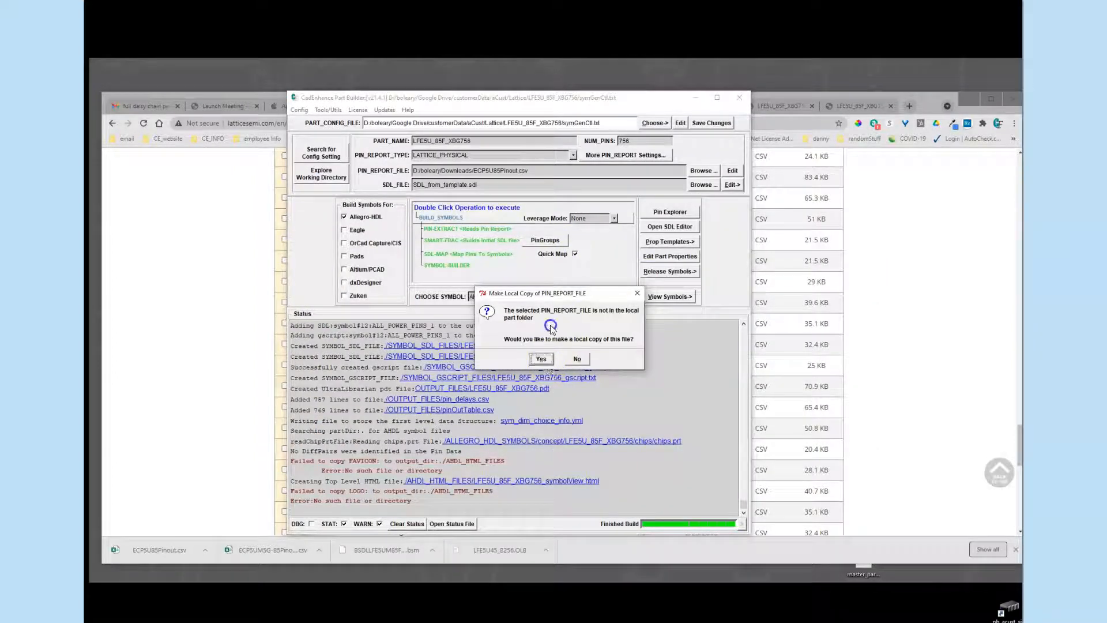
left_click(550, 358)
left_click(454, 169)
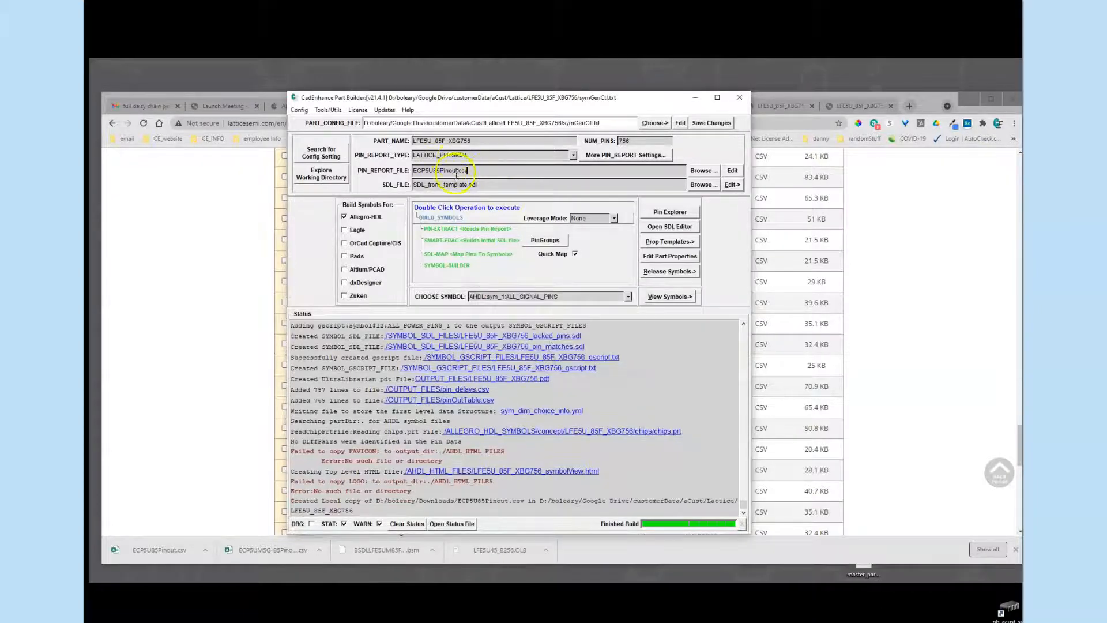
Step: Clear the SDL file entry and run PIN-EXTRACT with the Lattice package CABGA756, accepting the active-low pin audit
left_click_drag(480, 183, 375, 186)
key("BackSpace")
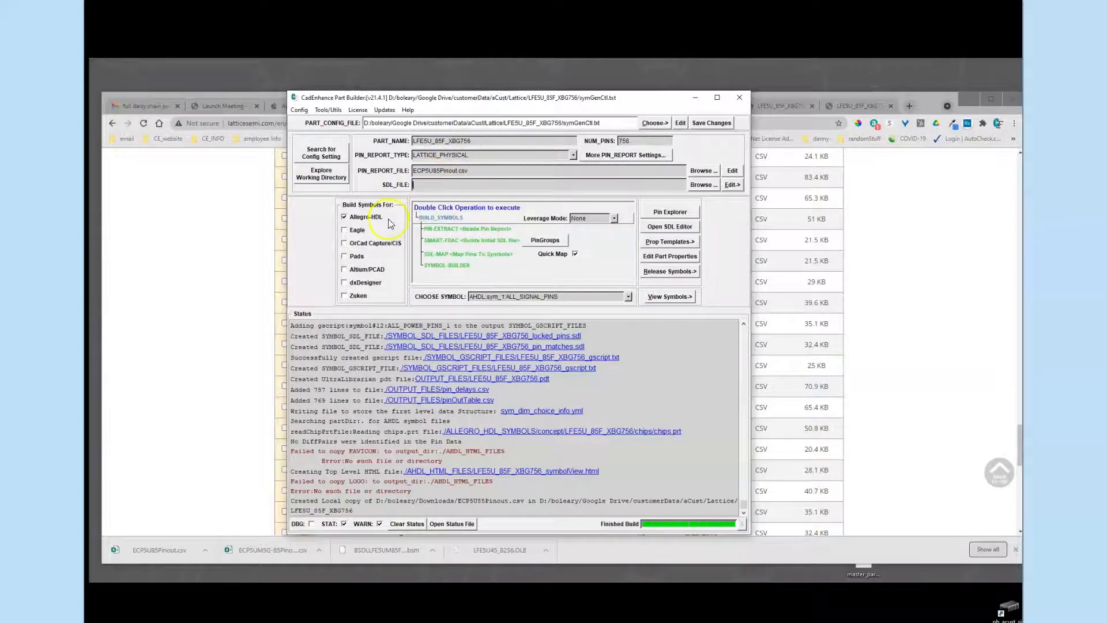
double_click(443, 233)
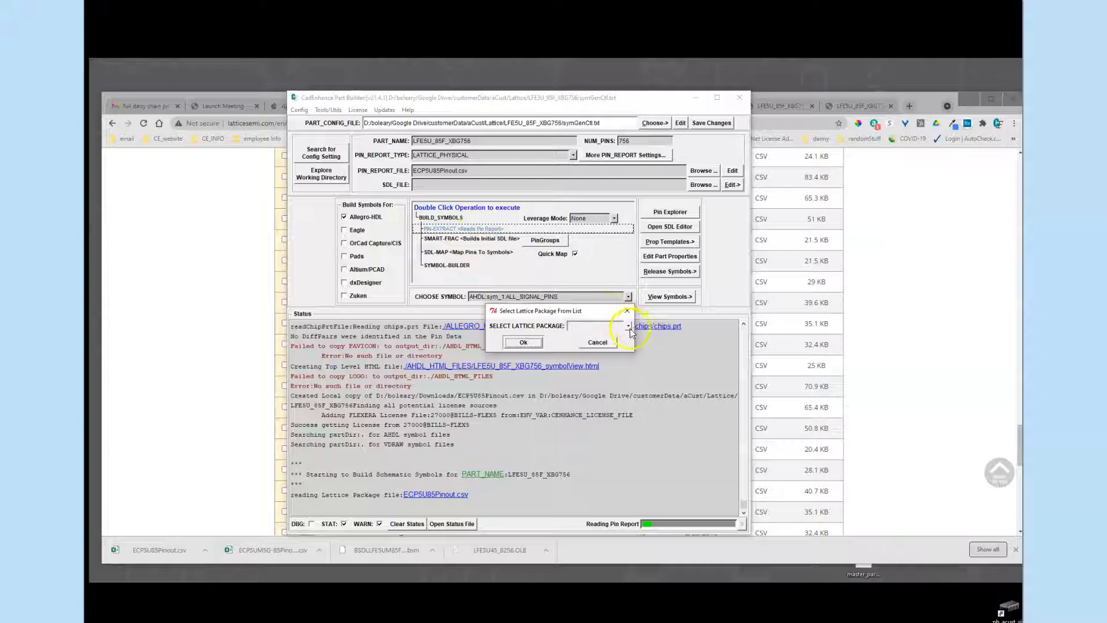
left_click(628, 327)
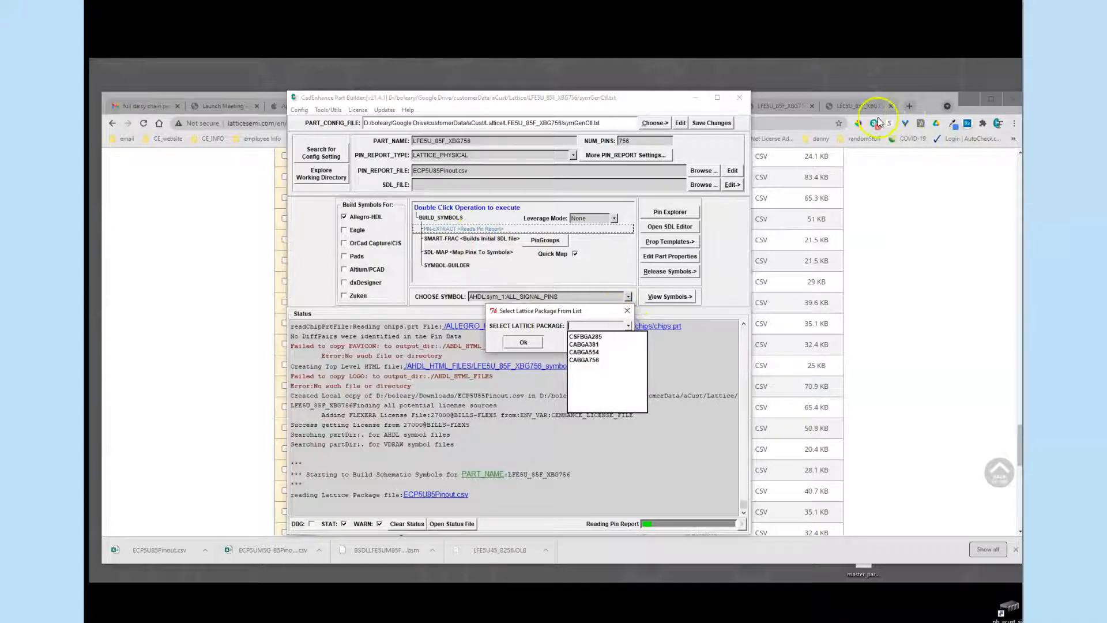
left_click(588, 361)
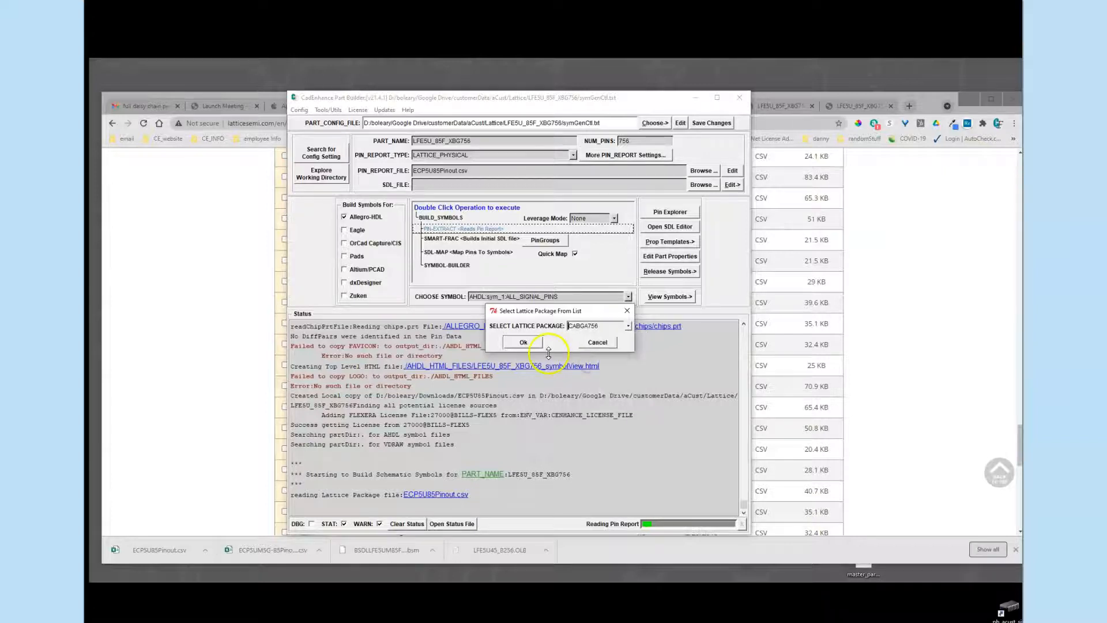
left_click(524, 342)
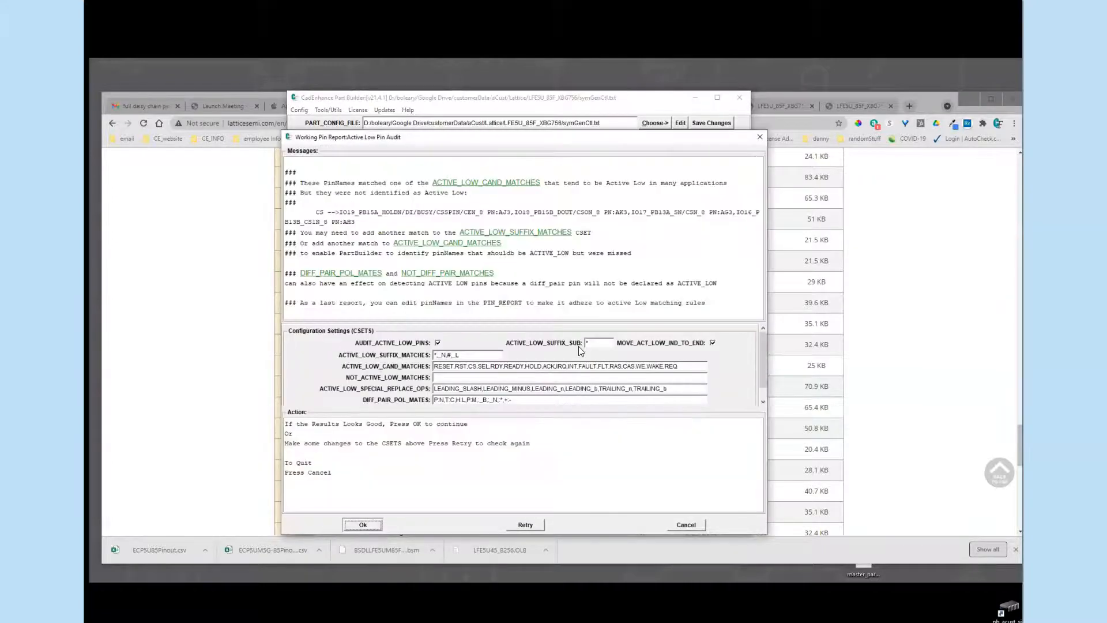
left_click(368, 524)
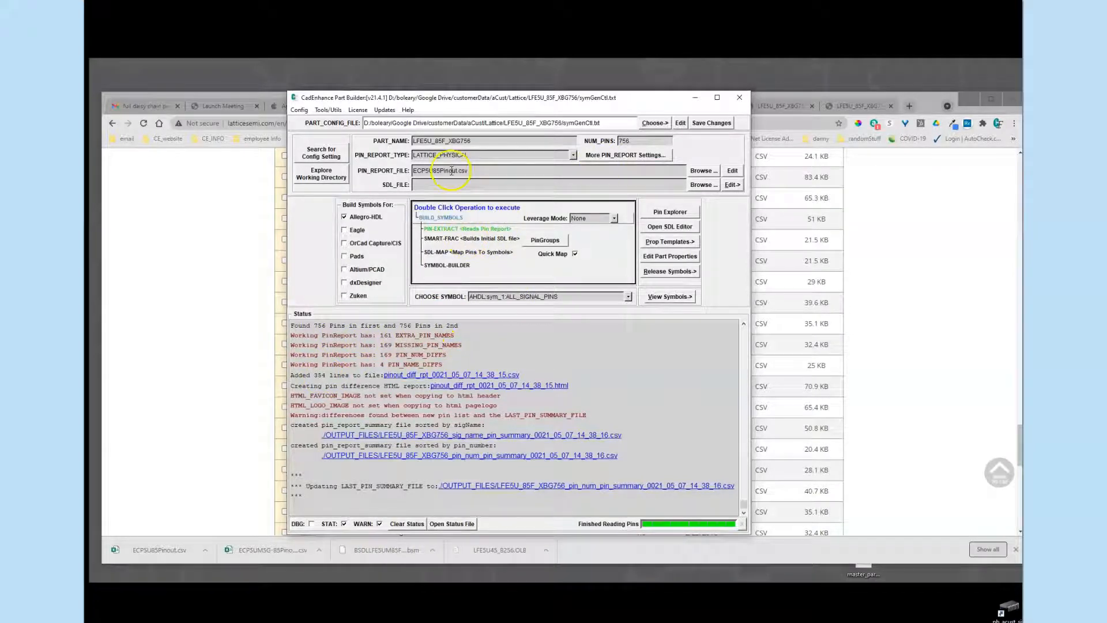
Step: Open the pin report file ECP5U85Pinout.csv in Excel and auto-fit the widths of columns A to K
left_click(732, 171)
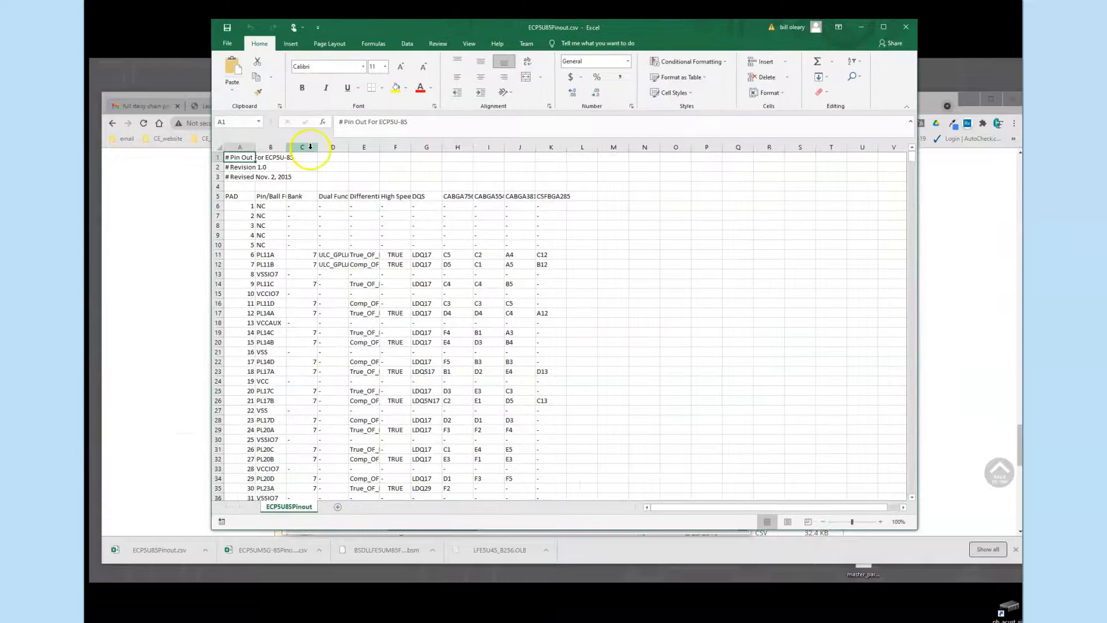
left_click_drag(248, 142, 566, 147)
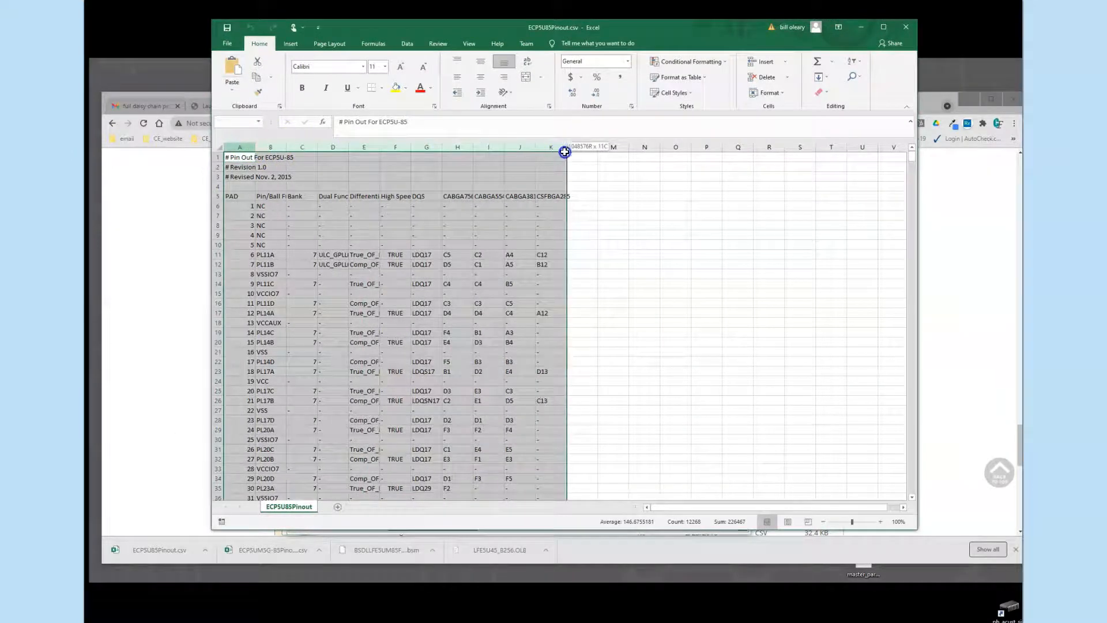
double_click(566, 147)
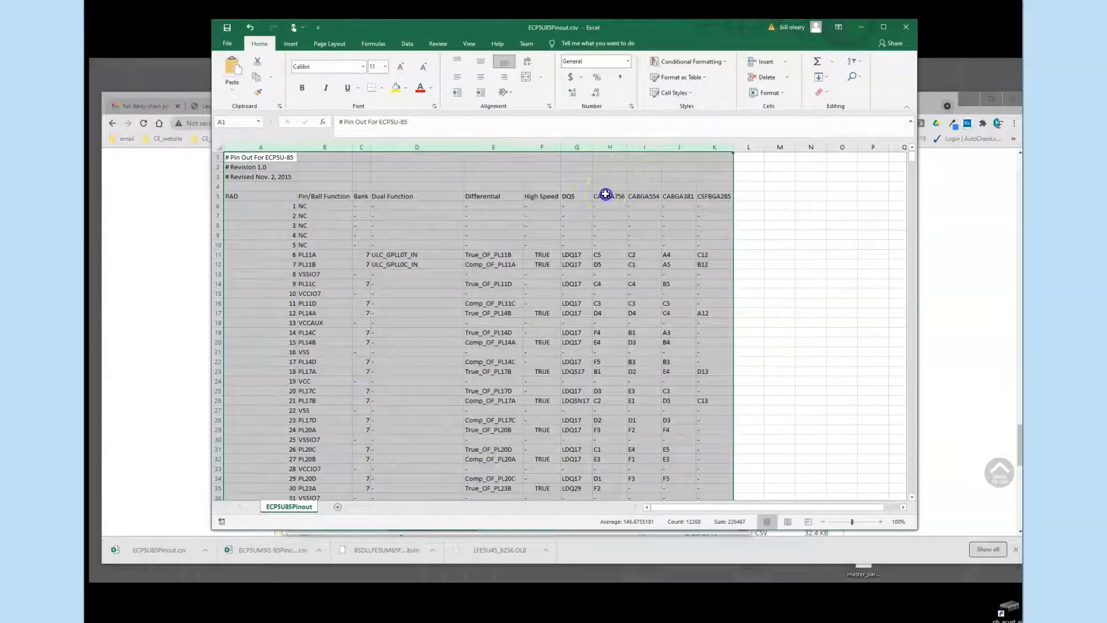
Step: Examine the CABGA756, CABGA554, CABGA381 and CSFBGA285 package columns and the pin rows below them
left_click(605, 194)
left_click(644, 196)
left_click(679, 196)
left_click(724, 197)
left_click(612, 195)
left_click(645, 198)
left_click(677, 197)
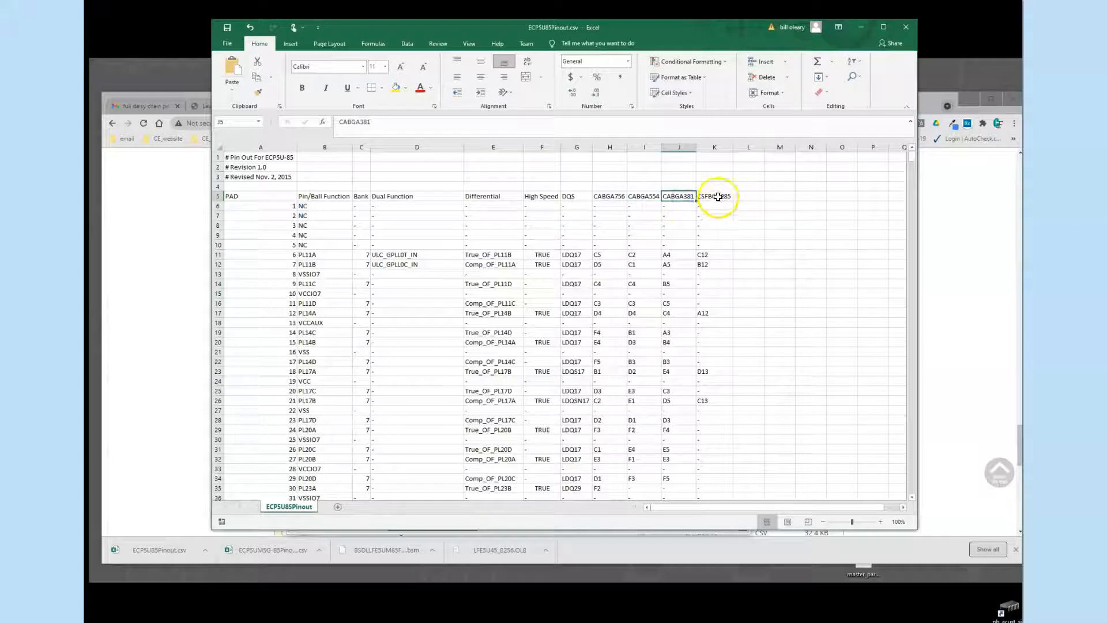
left_click(718, 196)
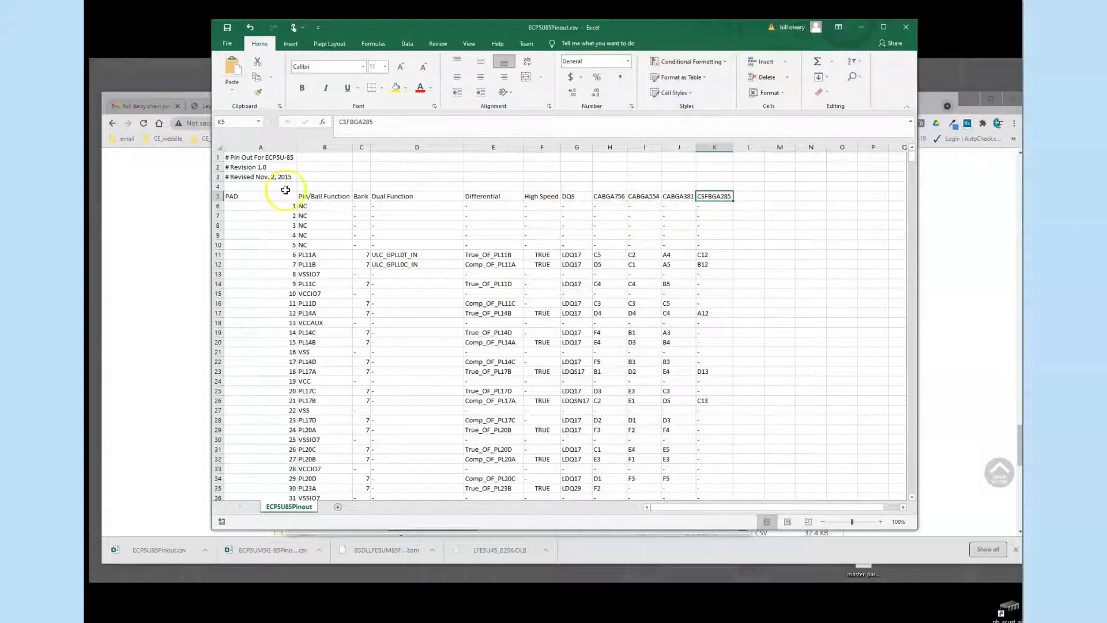
left_click(645, 197)
left_click(687, 198)
left_click(713, 197)
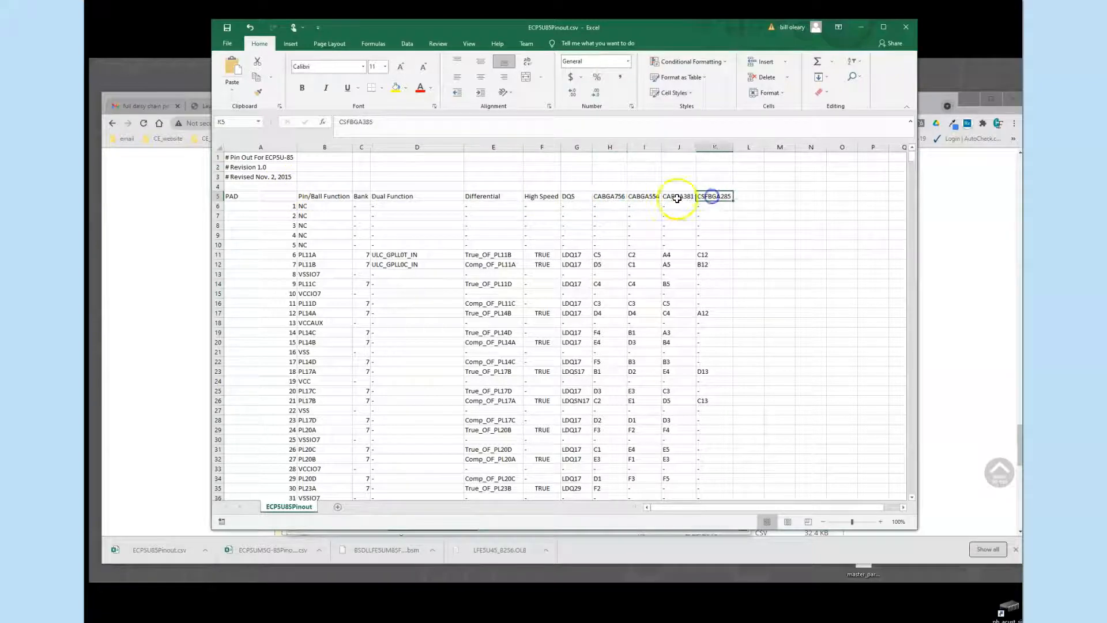
left_click(621, 197)
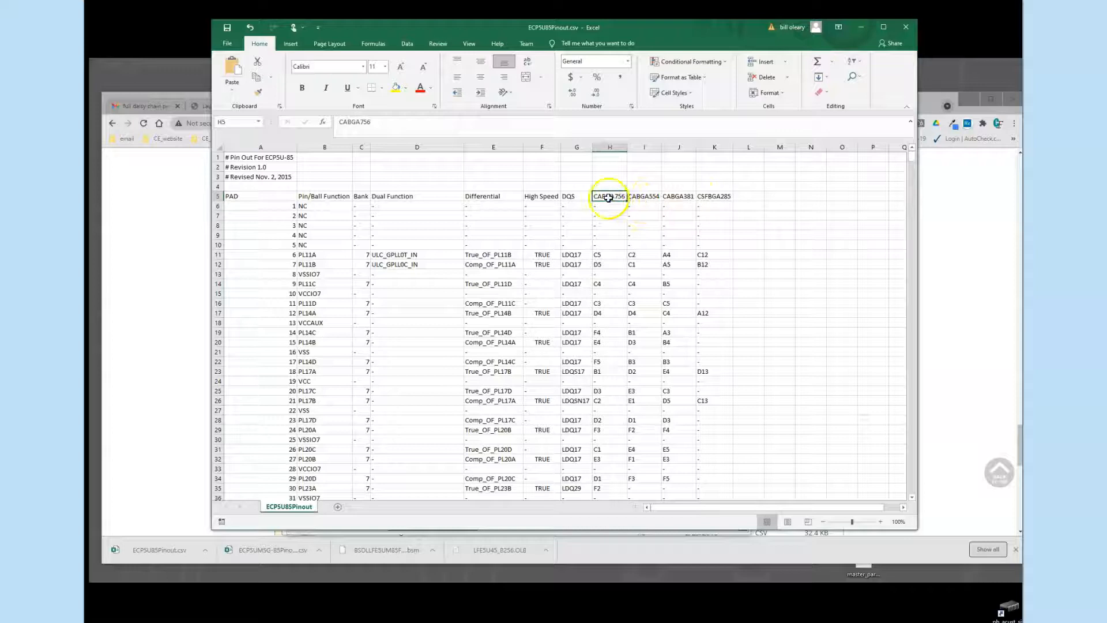
scroll(615, 265, "down", 7)
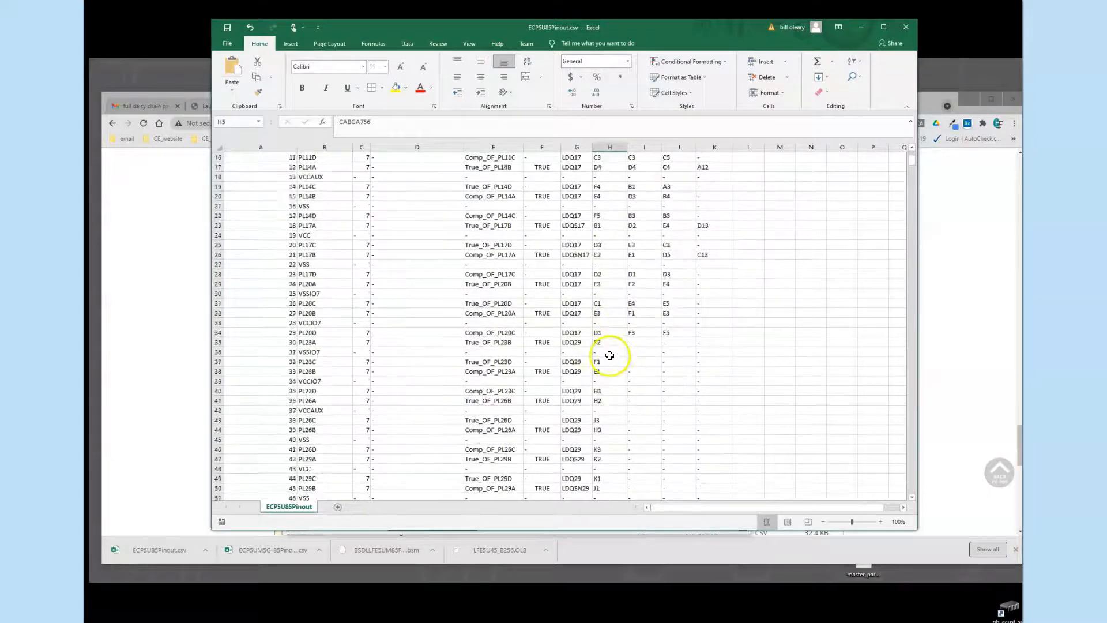
scroll(607, 378, "down", 6)
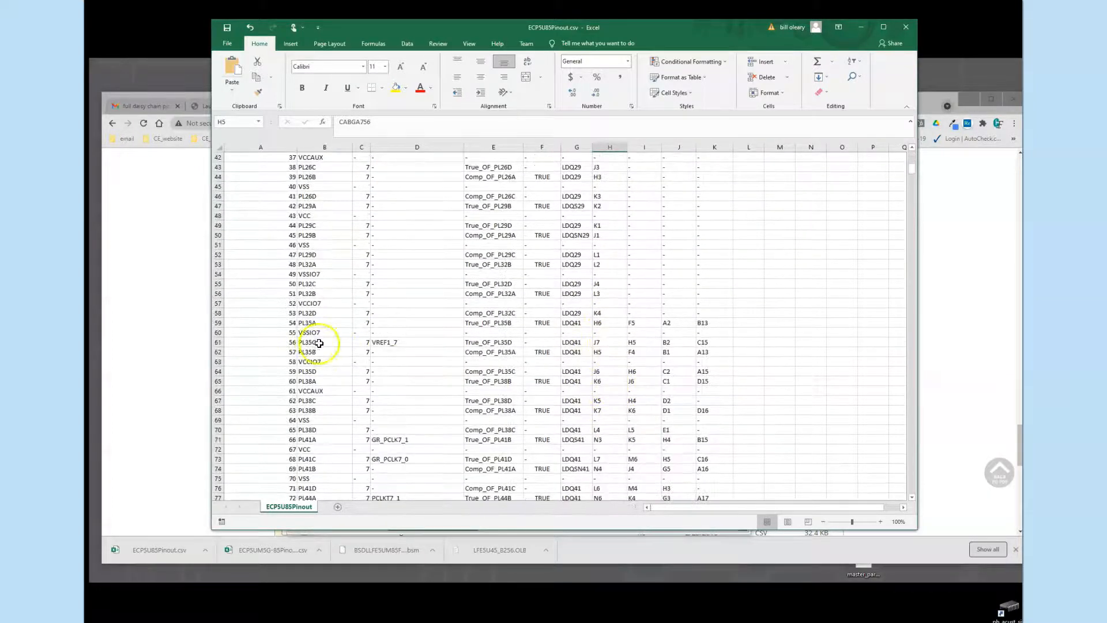
scroll(601, 346, "down", 3)
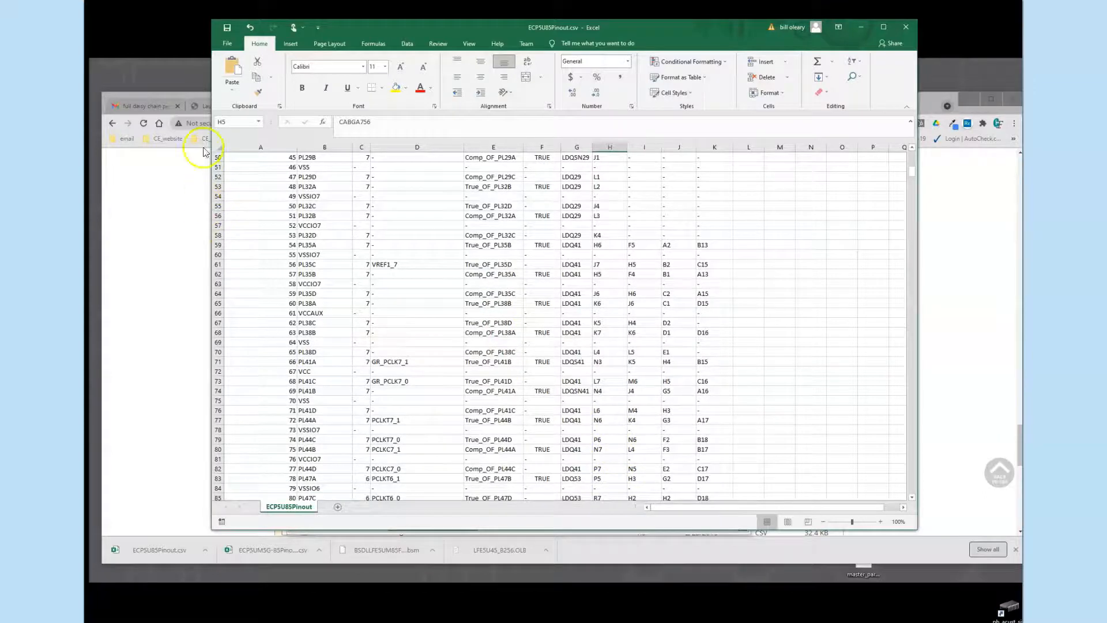
Step: Switch from the pinout spreadsheet back to Part Builder and clear the LATTICE_PACKAGE setting in the additional pin report settings
left_click(192, 91)
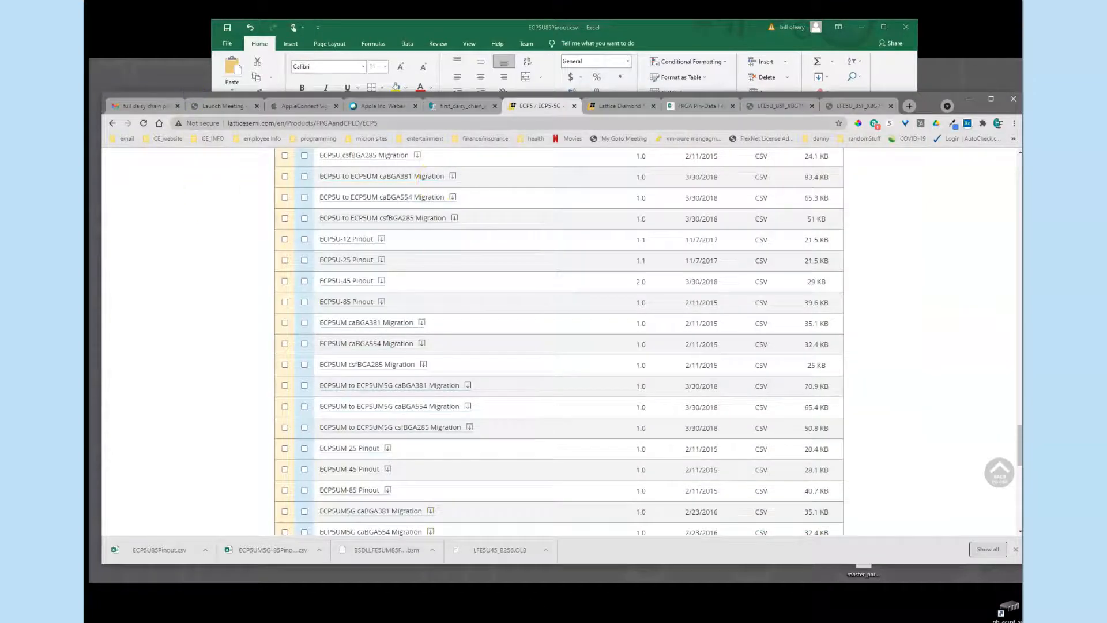
key("alt+Tab")
left_click(906, 27)
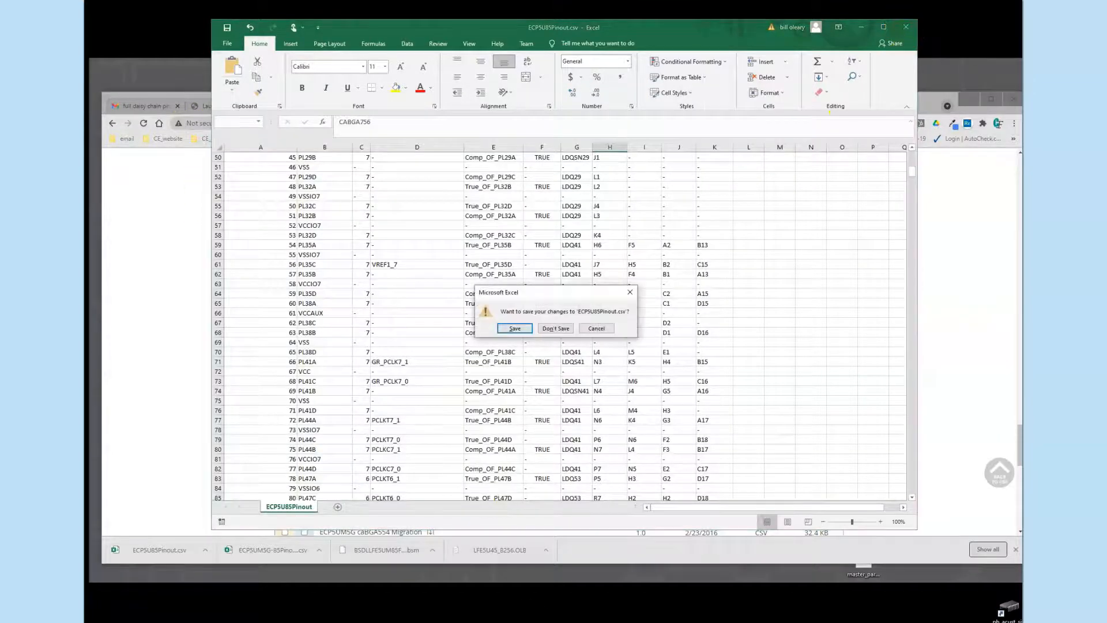
key("alt+Tab")
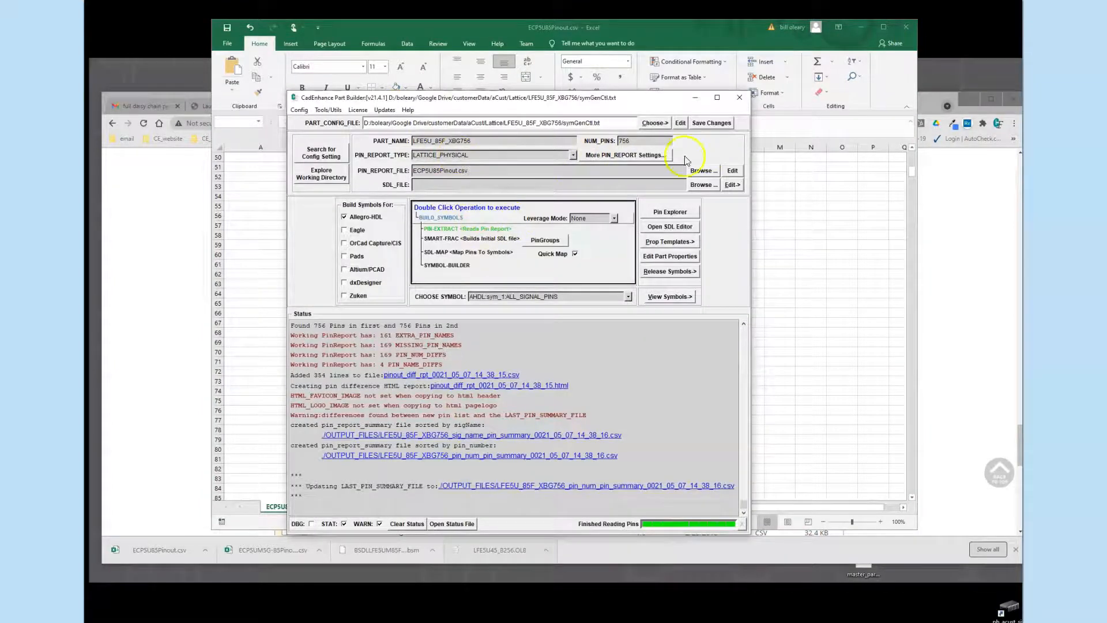
left_click(633, 158)
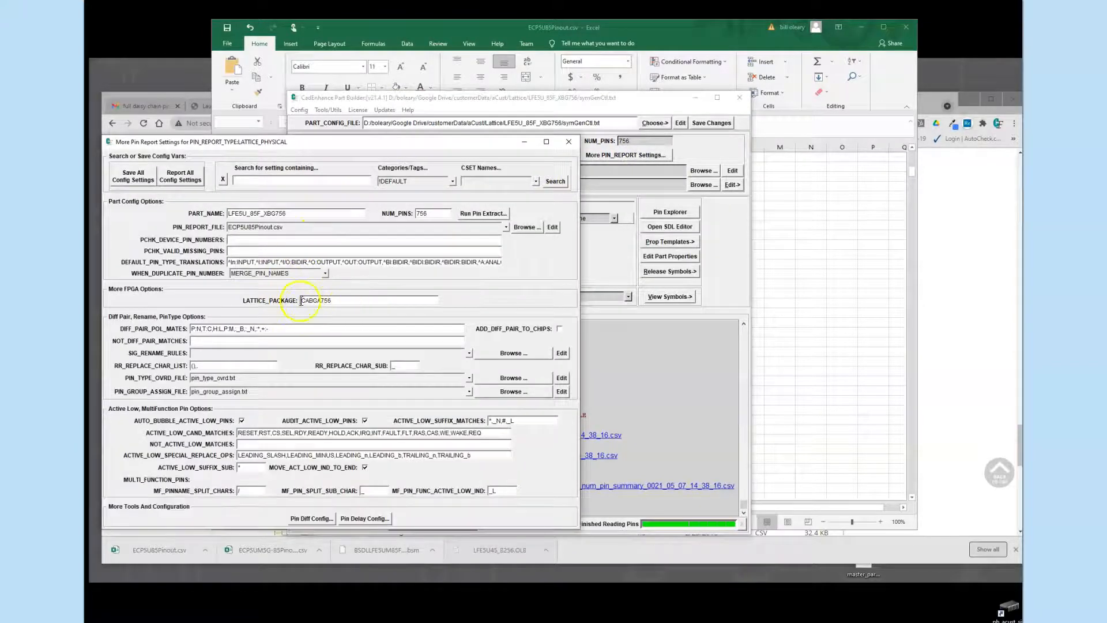
left_click_drag(342, 301, 266, 303)
key("BackSpace")
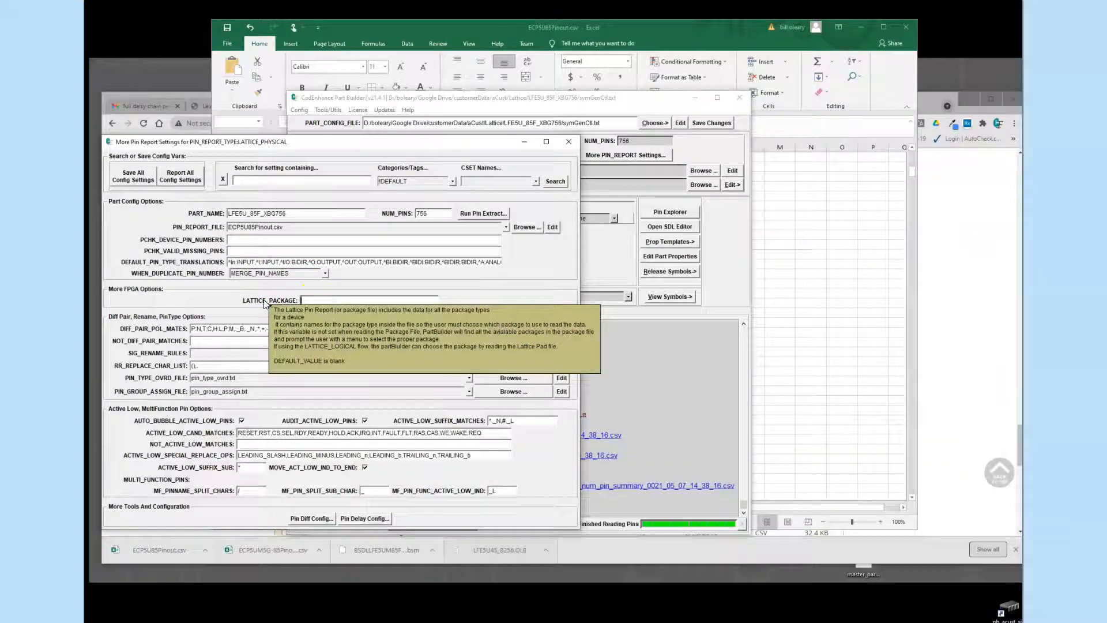
Step: Run PIN-EXTRACT with the Lattice package CSFBGA285, fixing NUM_PINS to 285 and accepting the active-low pin audit
left_click(491, 113)
left_click(507, 103)
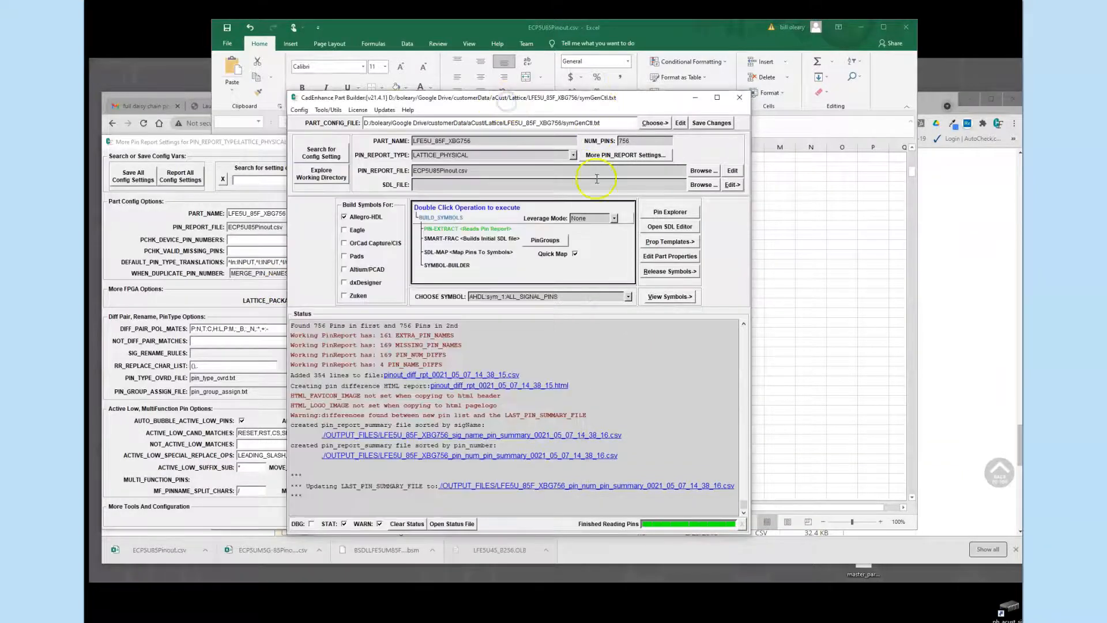
double_click(459, 229)
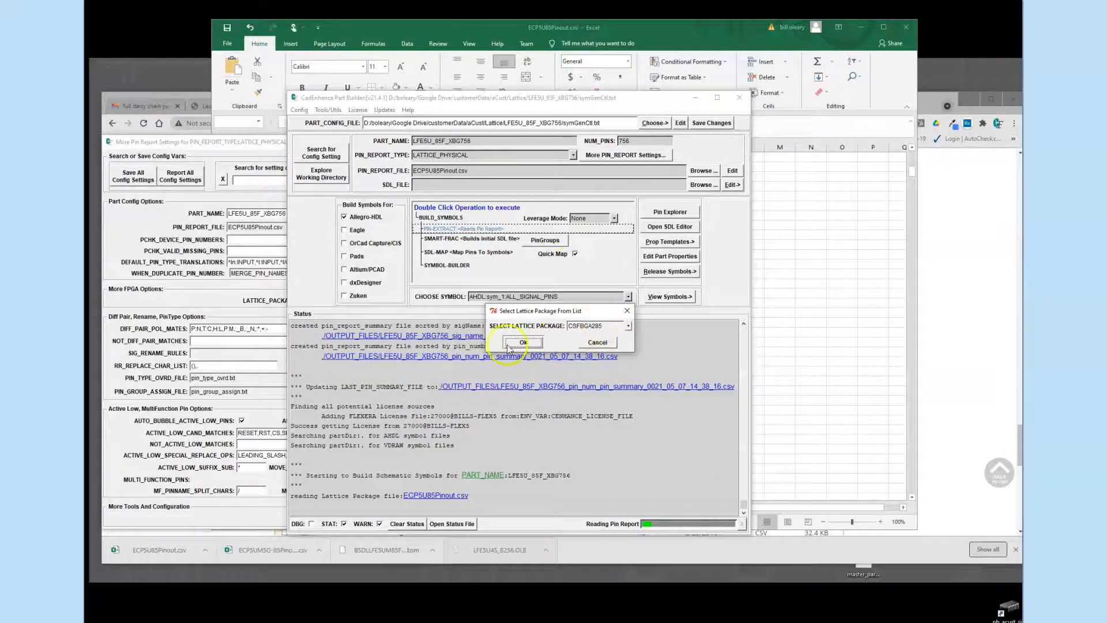
left_click(525, 344)
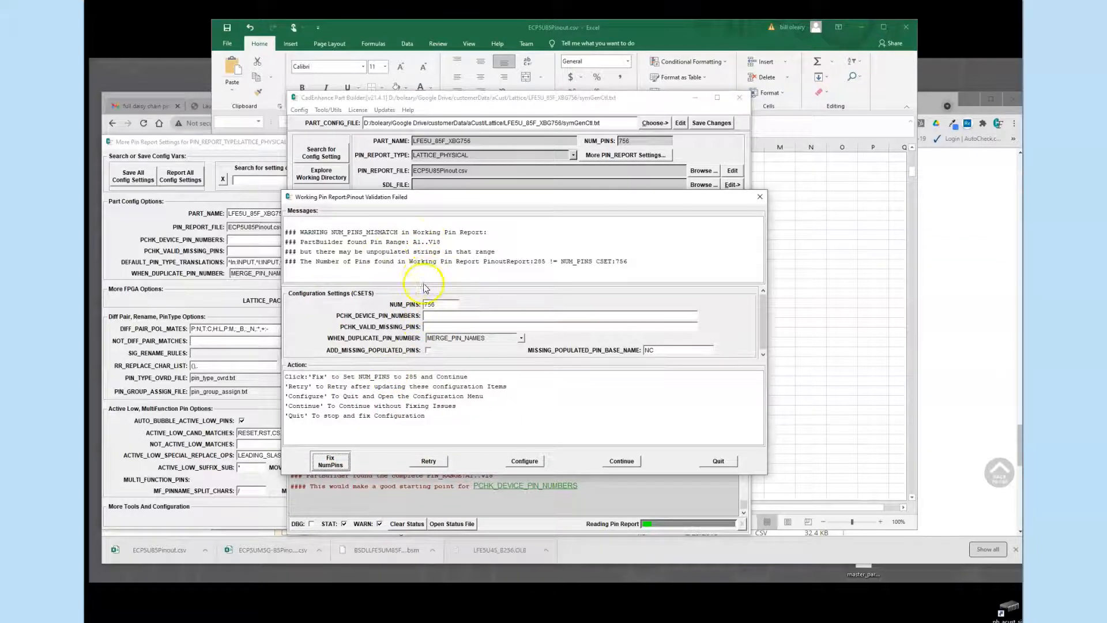
left_click(296, 379)
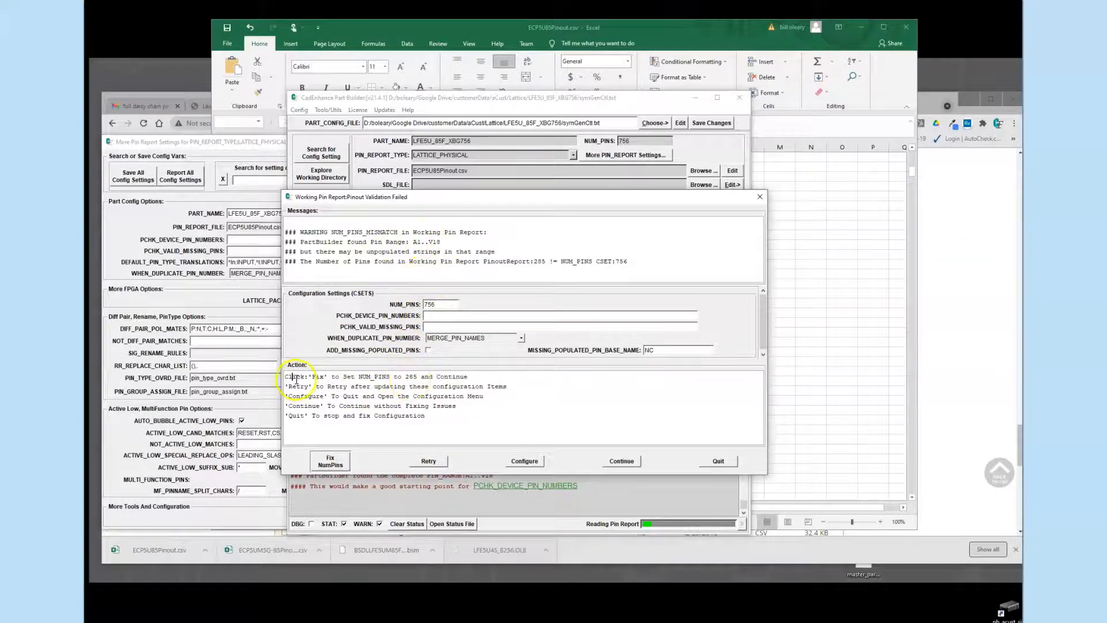
left_click(329, 461)
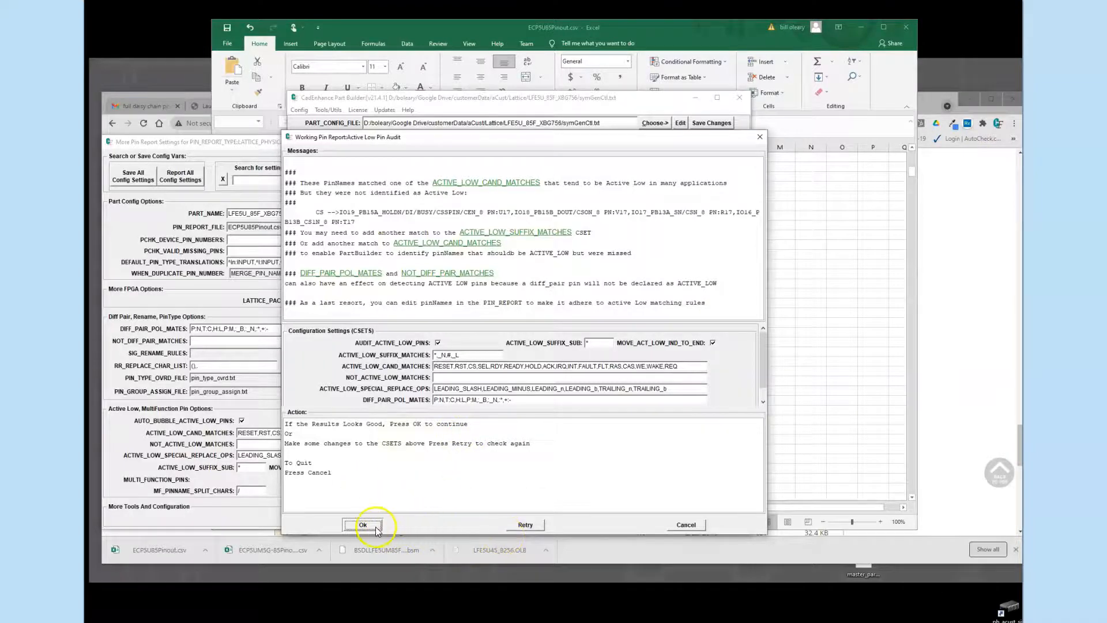
left_click(363, 524)
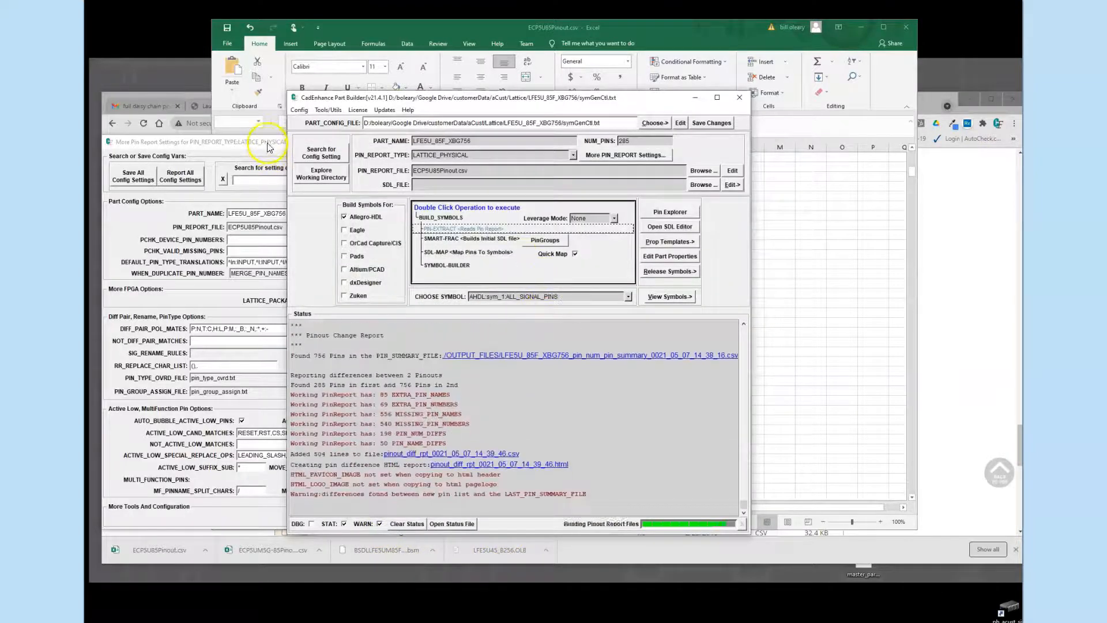
Step: Clear the LATTICE_PACKAGE setting again, close the additional pin report settings and save the changed configuration
left_click(346, 302)
key("Delete")
left_click(572, 144)
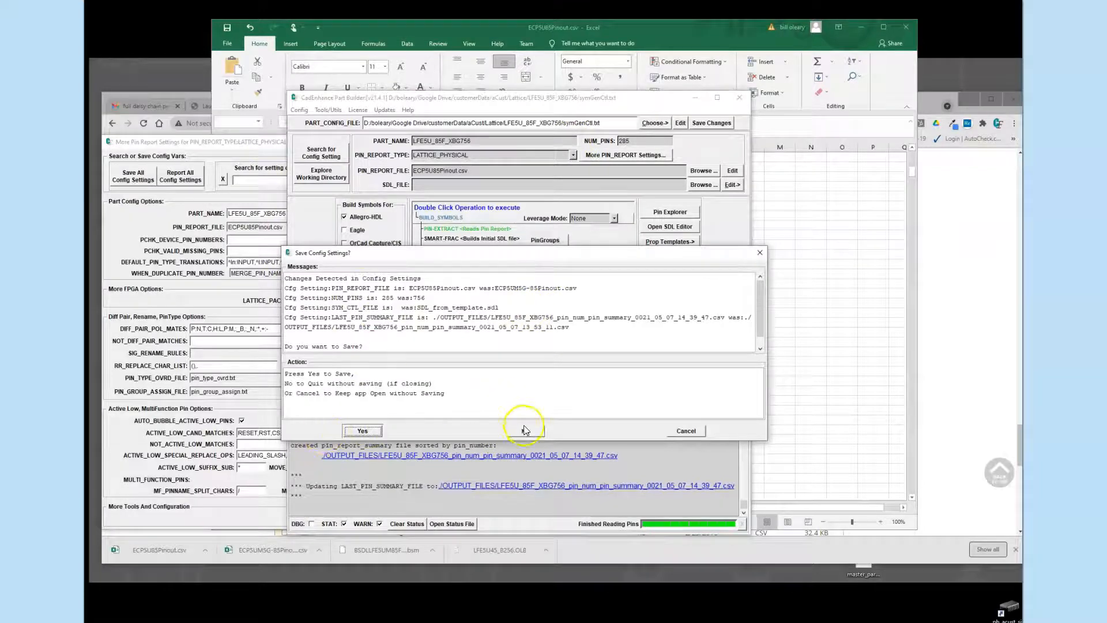
left_click(363, 431)
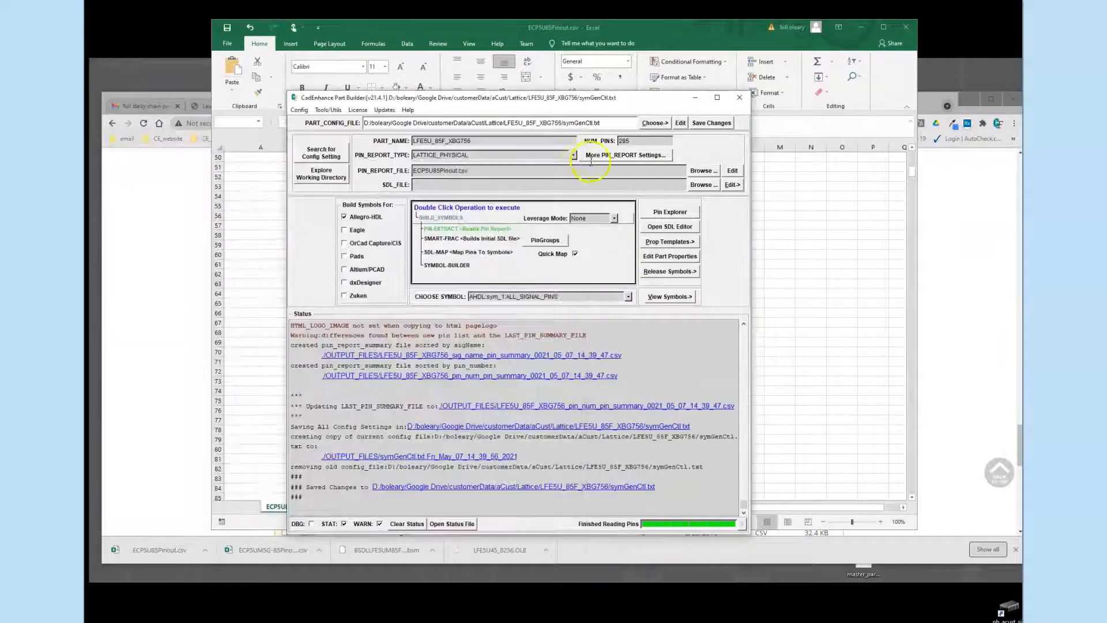
Step: Run PIN-EXTRACT with the Lattice package CABGA756, fixing NUM_PINS to 756 and accepting the active-low pin audit
double_click(474, 230)
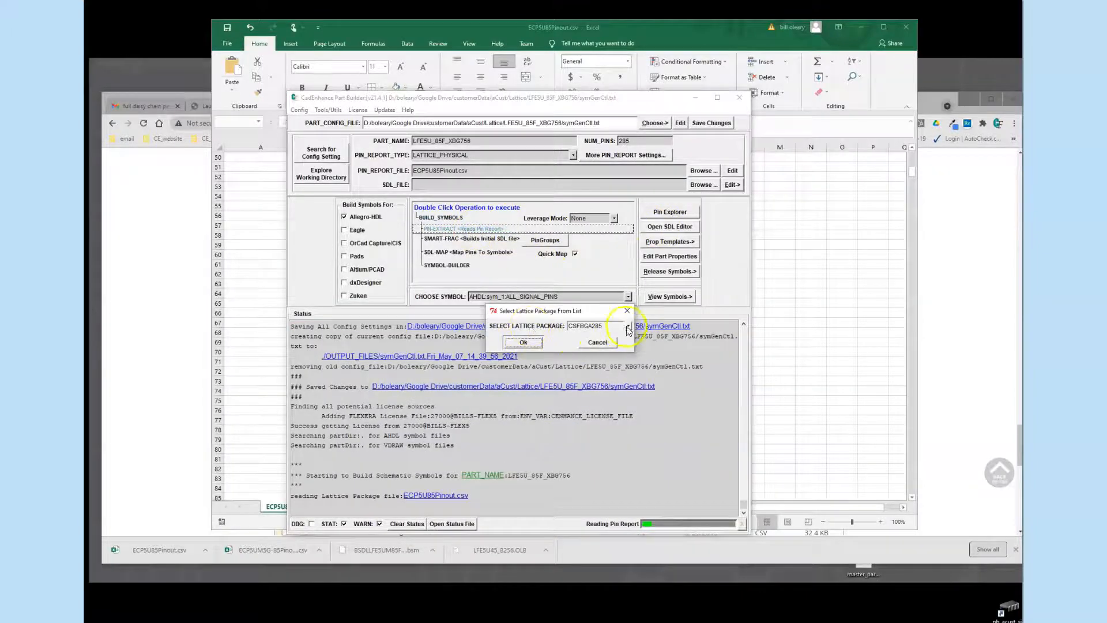
left_click(628, 327)
left_click(604, 362)
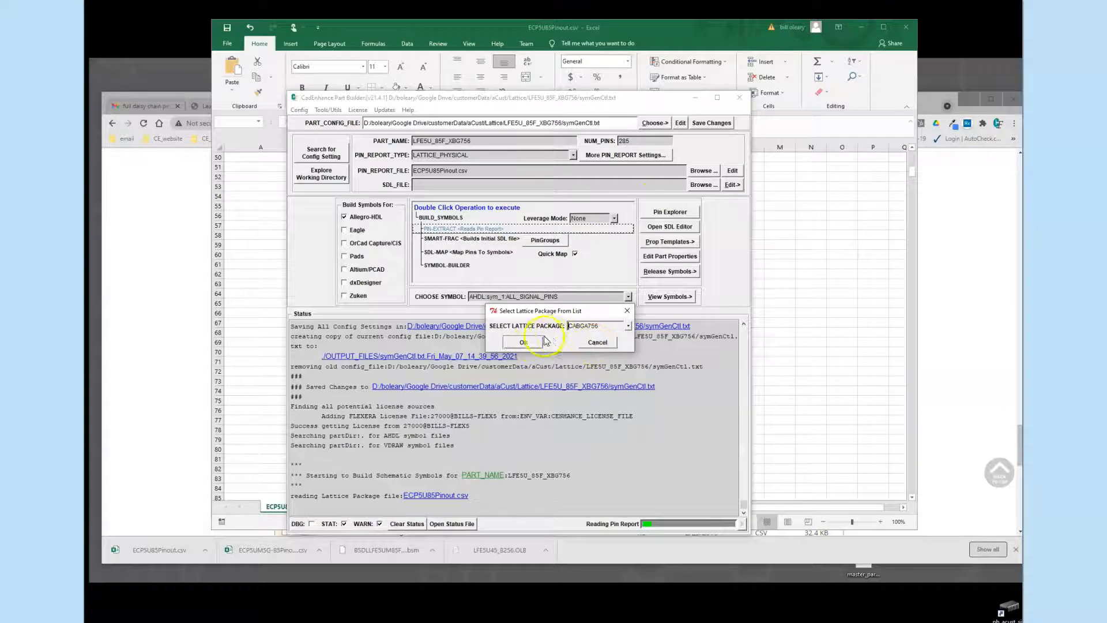
left_click(523, 343)
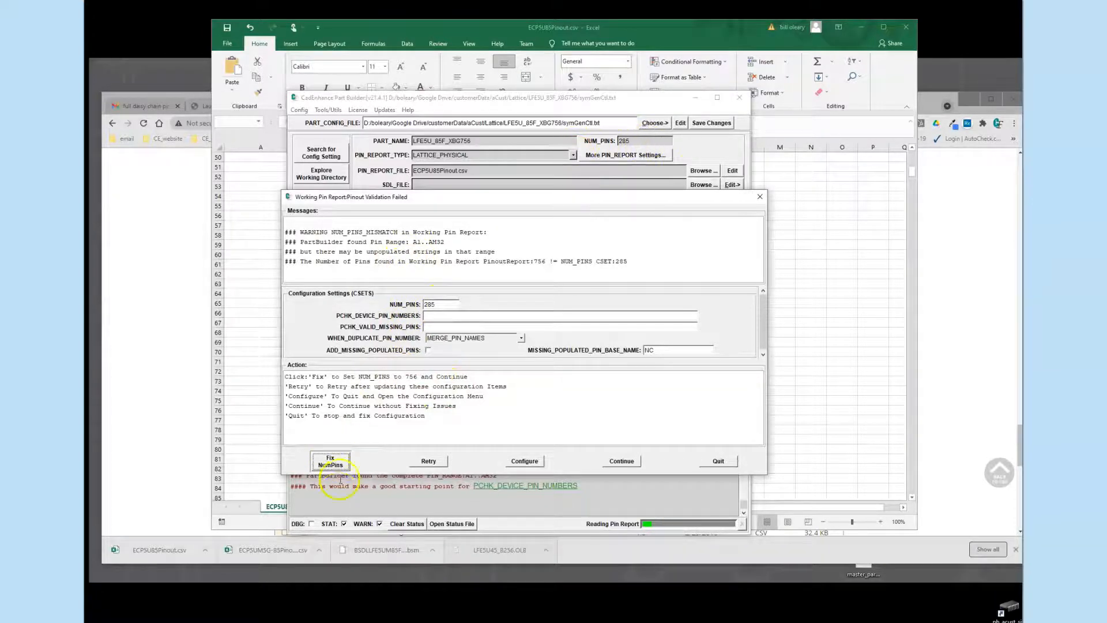
left_click(330, 461)
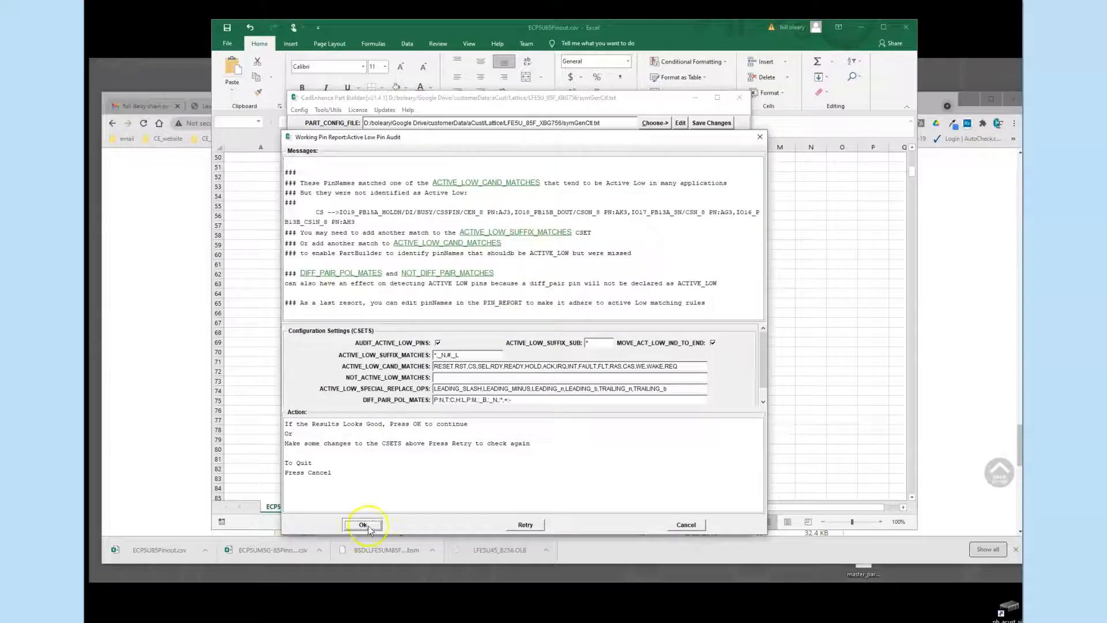
left_click(365, 526)
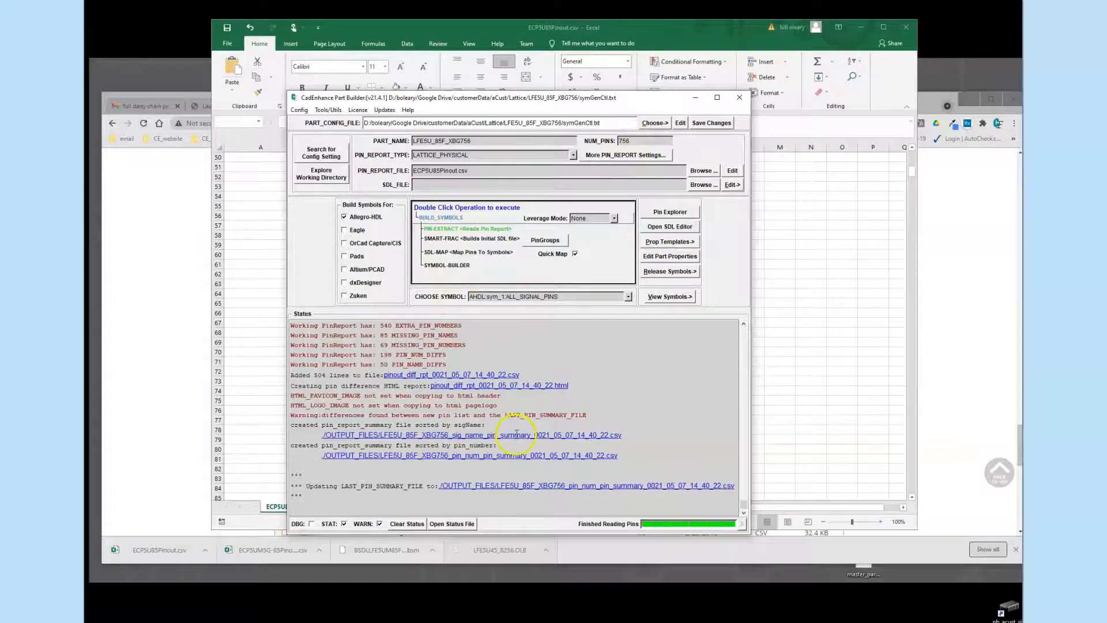
Step: Run SMART-FRAC to build the initial SDL file and review the detected IO banks and pin match report
double_click(444, 241)
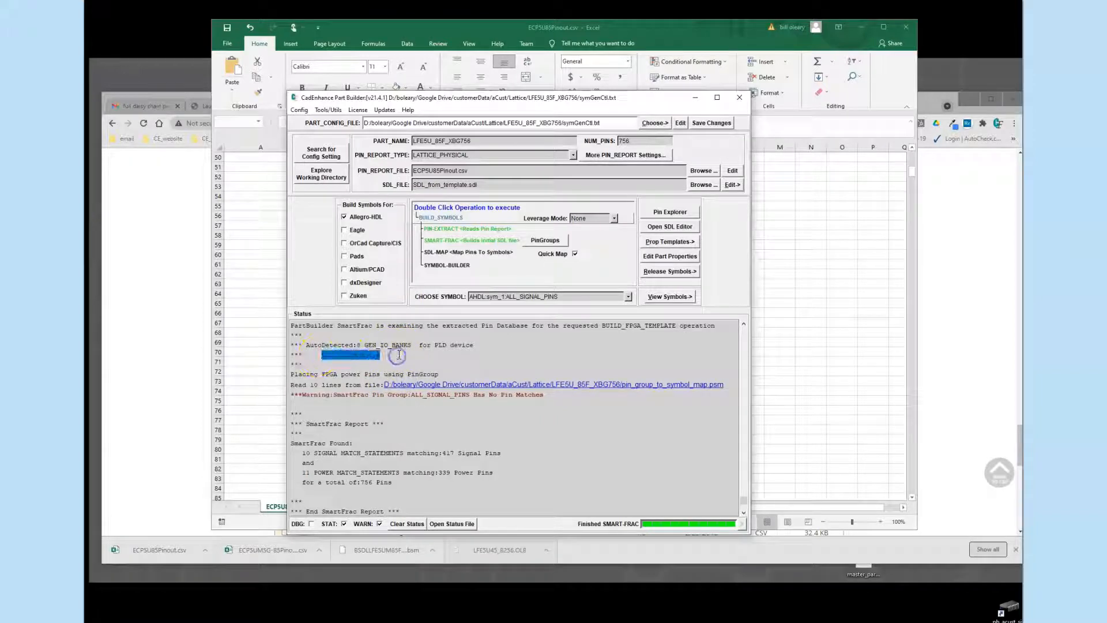
scroll(399, 360, "down", 1)
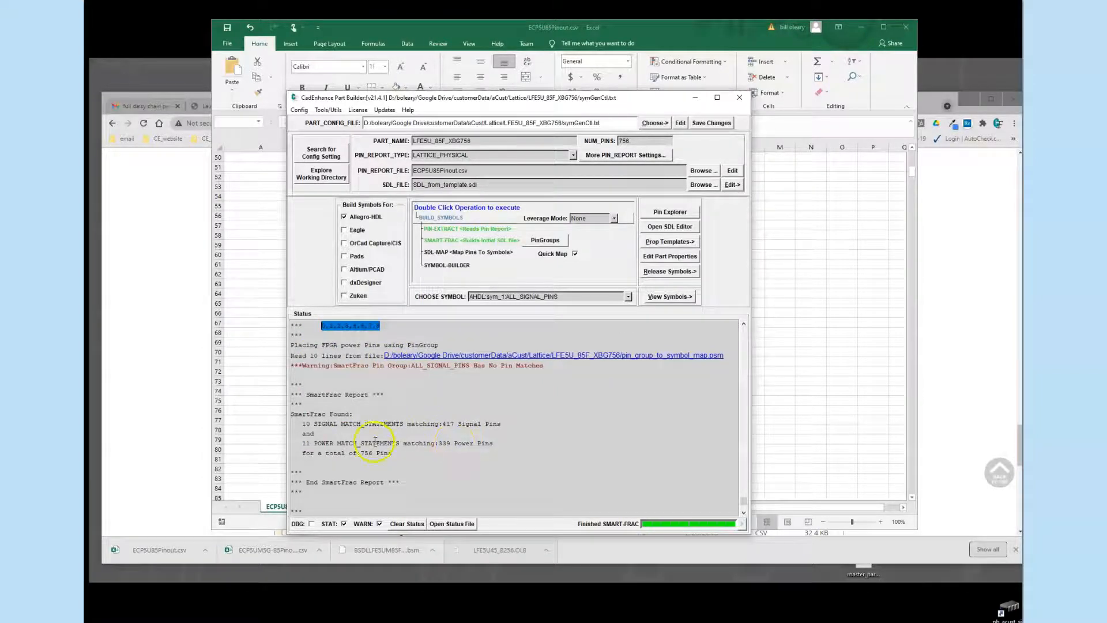
scroll(436, 422, "down", 2)
scroll(432, 422, "up", 1)
scroll(432, 422, "down", 2)
scroll(433, 422, "up", 3)
Step: Run SDL-MAP to map the pins to symbols and build the Allegro-HDL symbols with SYMBOL-BUILDER
double_click(451, 255)
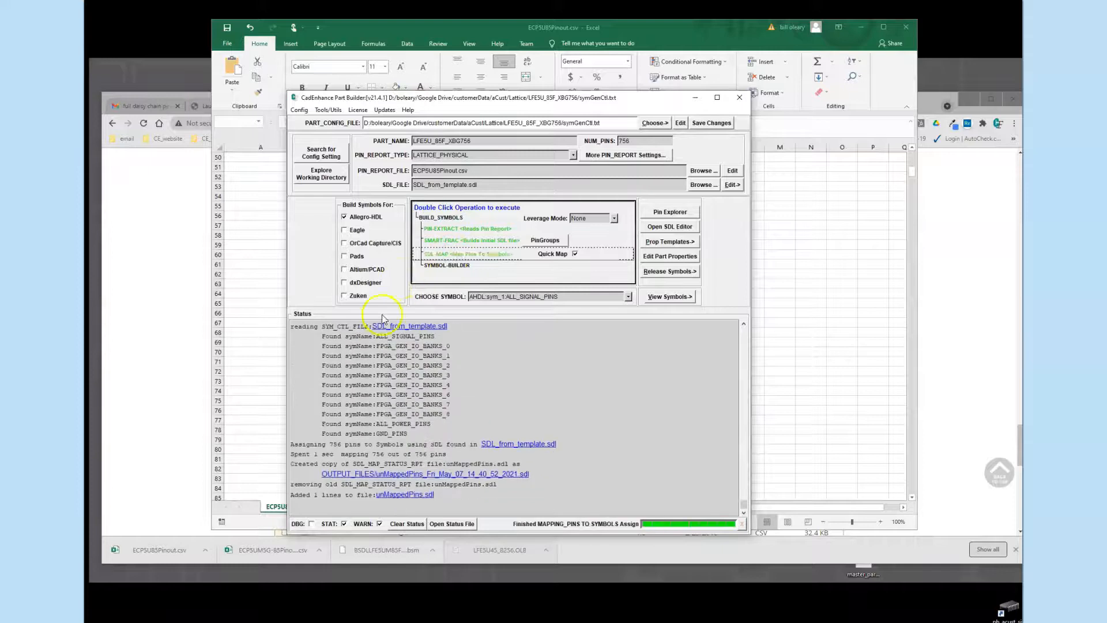
left_click(454, 268)
double_click(454, 268)
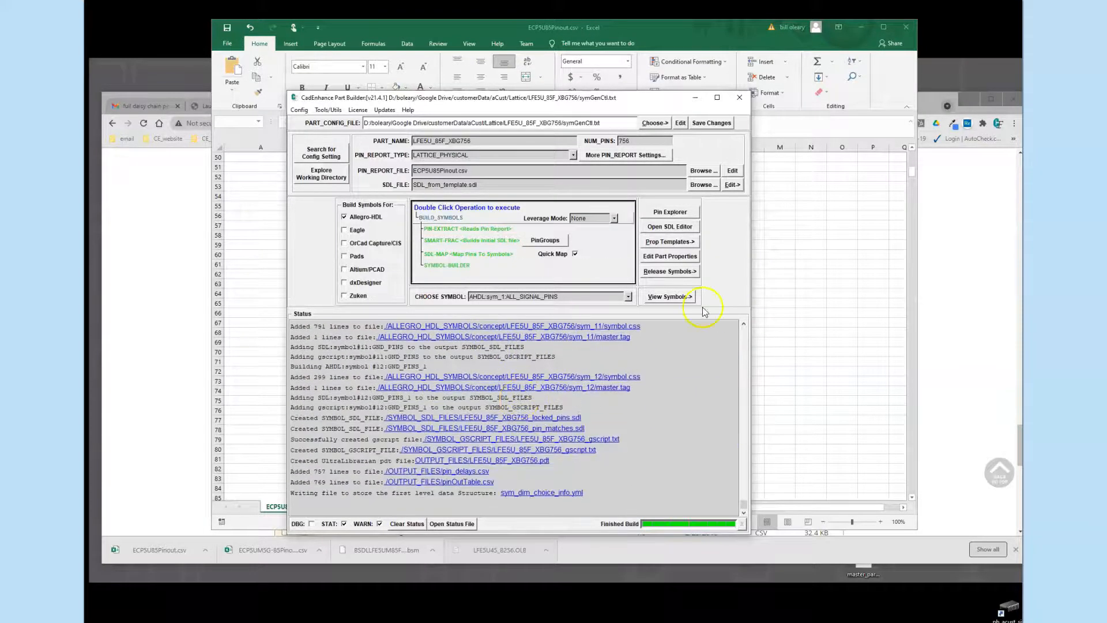
Step: Open the built symbols in the AHDL Symbol Viewer and examine the pins of sym2, FPGA_GEN_IO_BANKS_0, from top to bottom
left_click(681, 298)
left_click(720, 300)
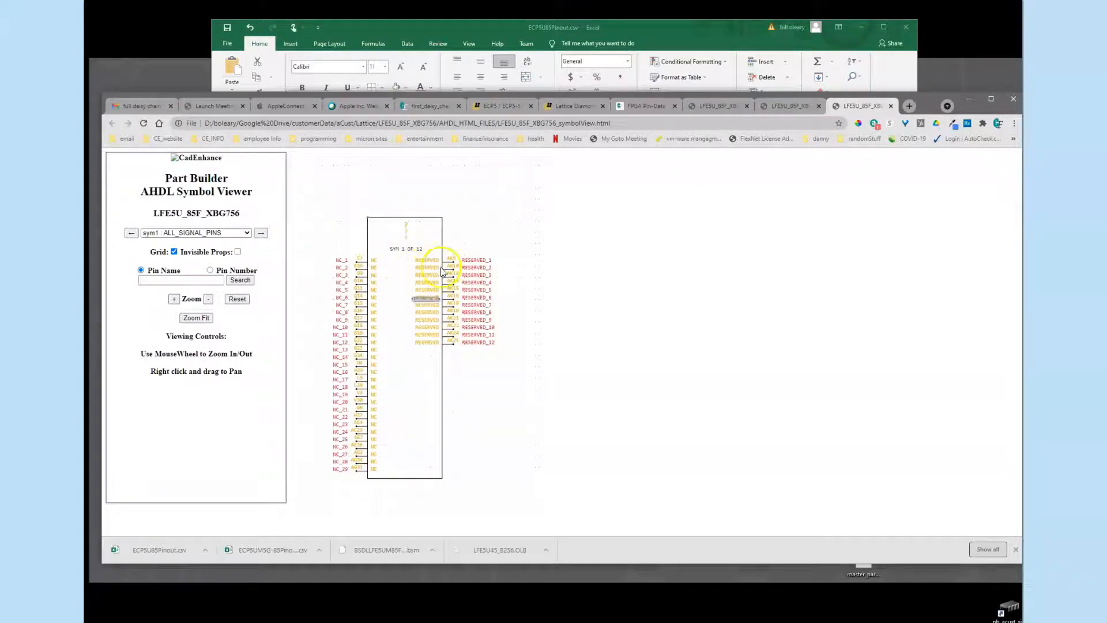
left_click(263, 233)
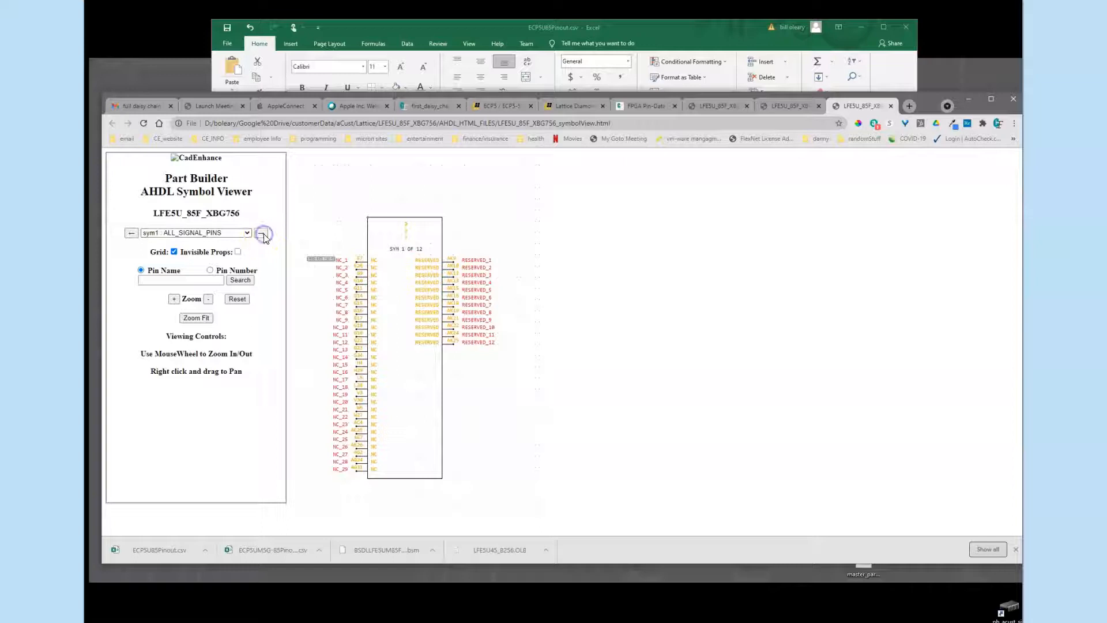
left_click(262, 234)
scroll(410, 231, "up", 3)
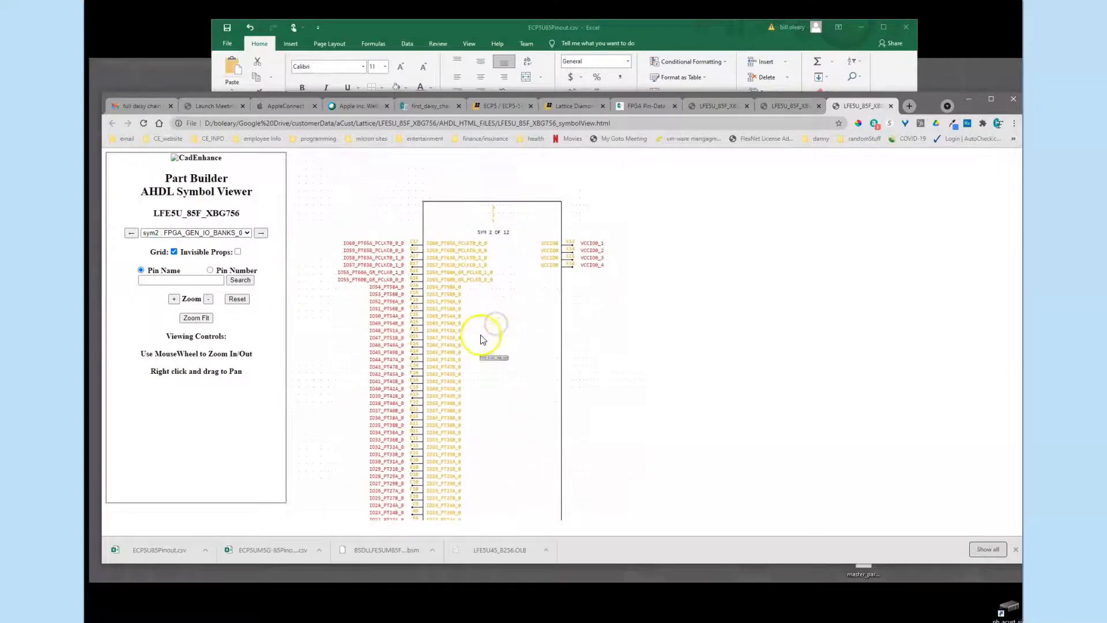
right_click_drag(484, 339, 478, 311)
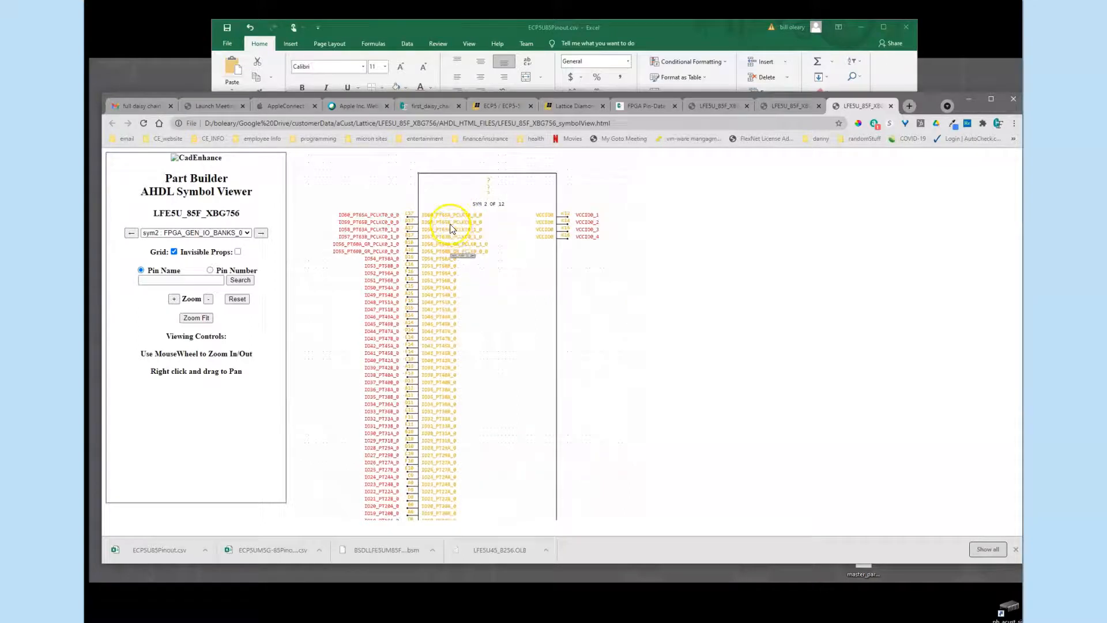
right_click_drag(450, 342, 442, 196)
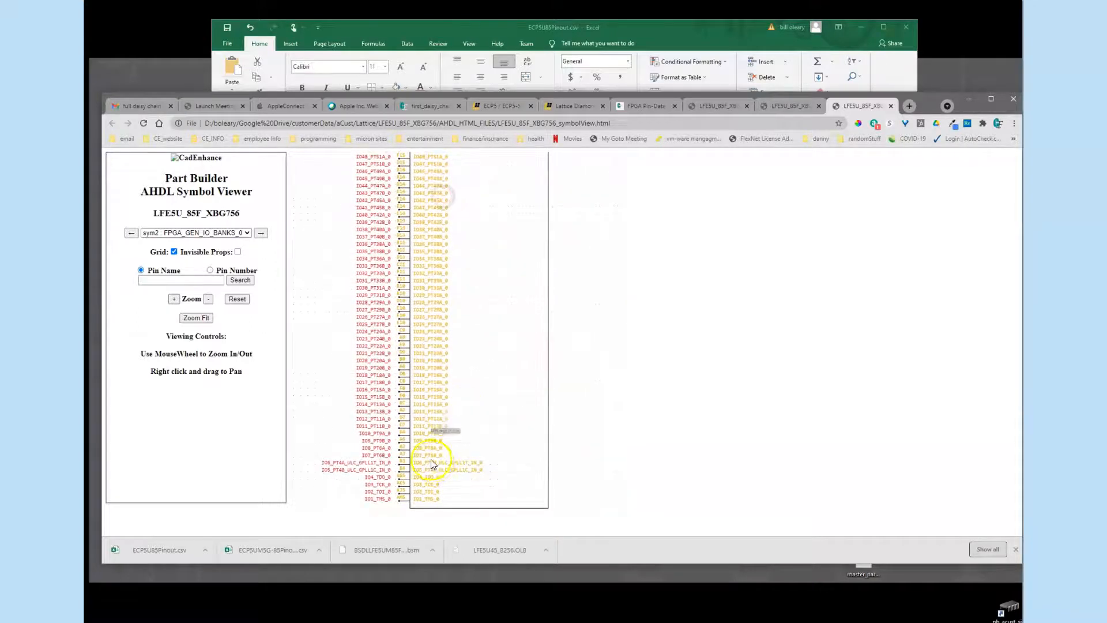
right_click_drag(456, 348, 470, 471)
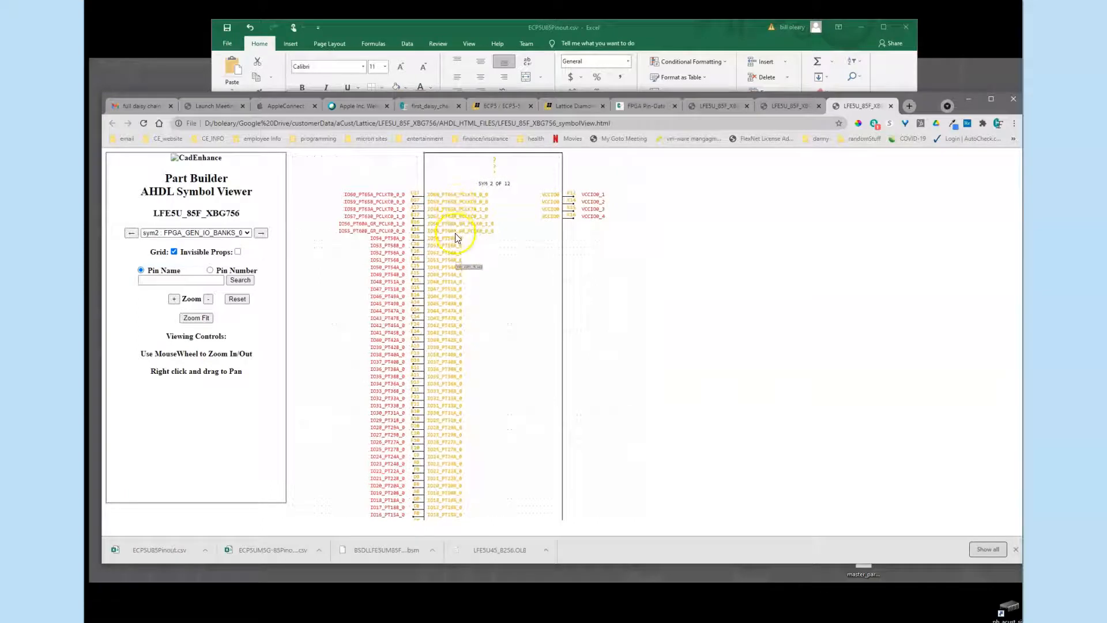
scroll(494, 375, "up", 2)
right_click_drag(474, 432, 466, 151)
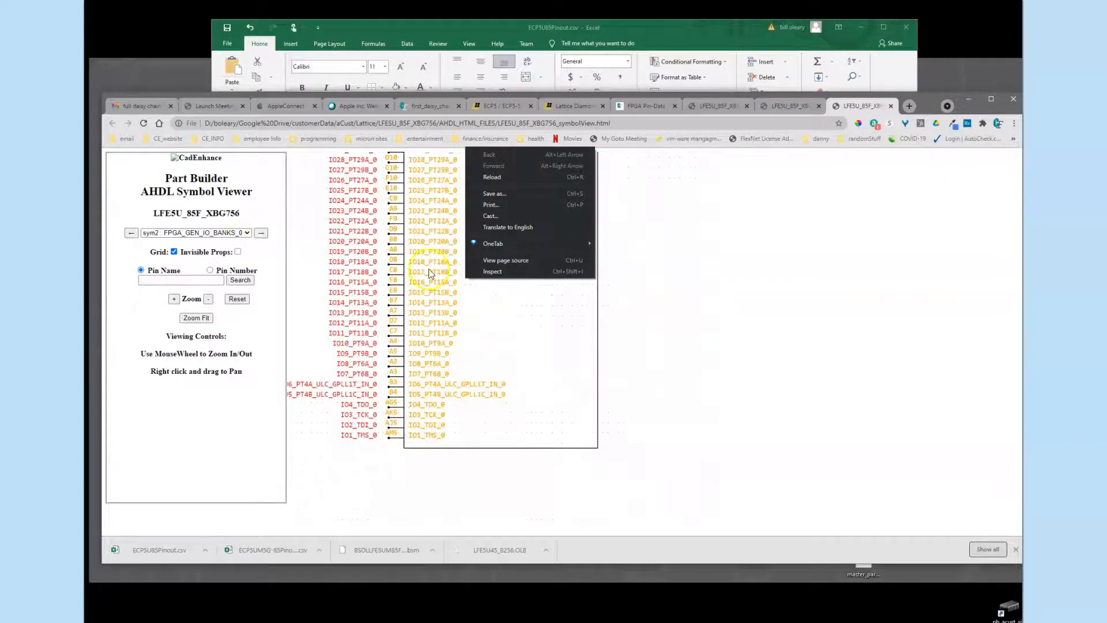
Step: Step through the following IO bank symbols up to sym5, FPGA_GEN_IO_BANKS_3
left_click(261, 234)
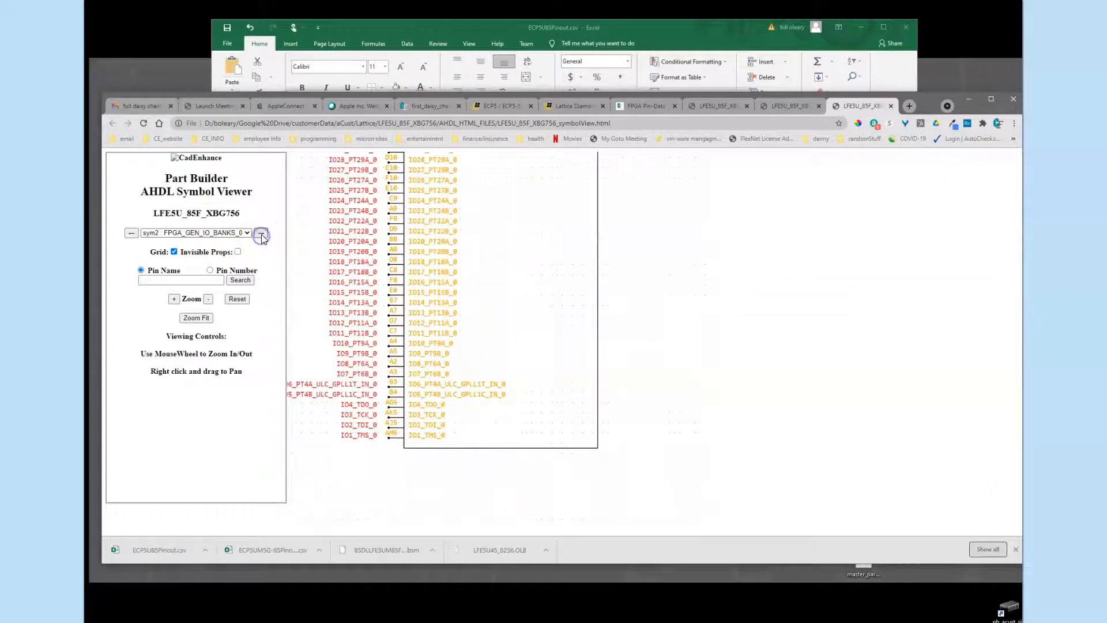
left_click(264, 236)
left_click_drag(484, 254, 427, 332)
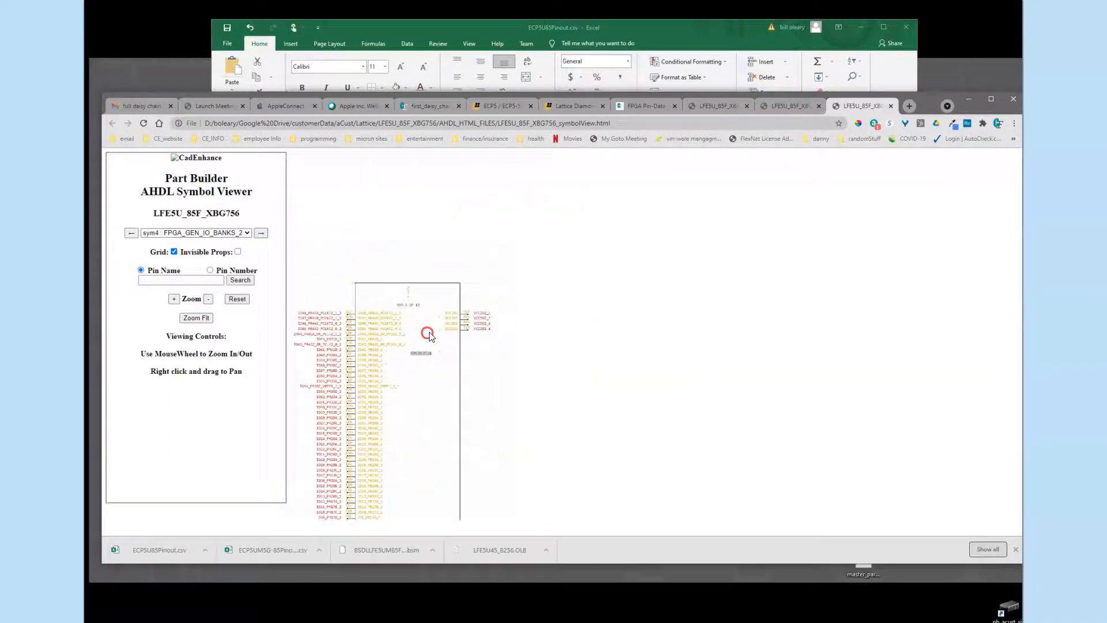
left_click(262, 232)
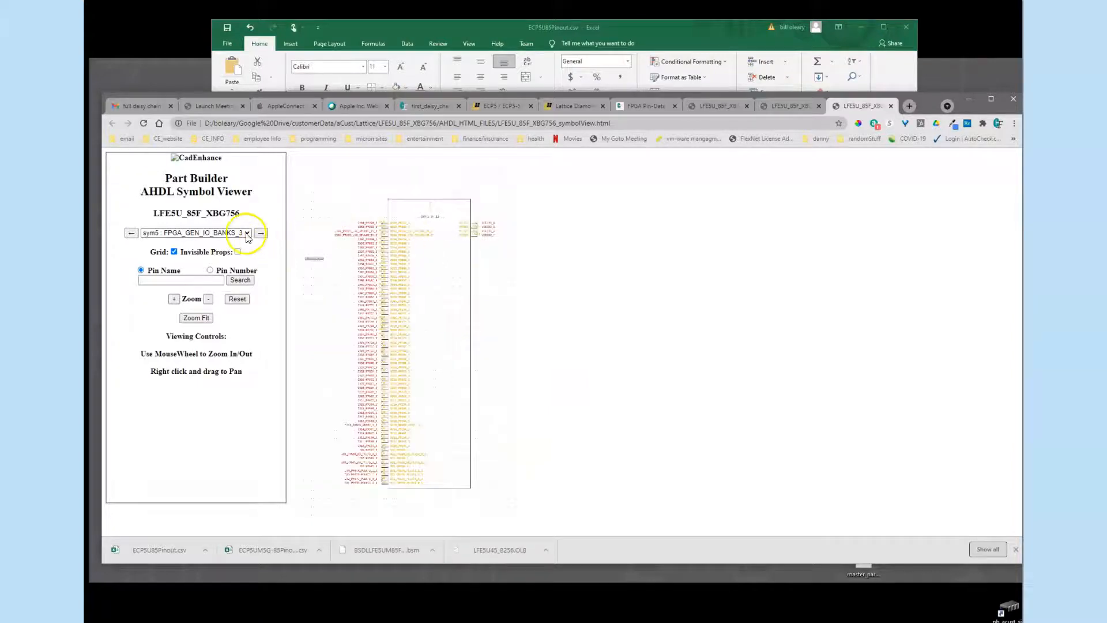
Step: Display sym11, GND_PINS, and examine its ground pins down to the end of the symbol
left_click(246, 232)
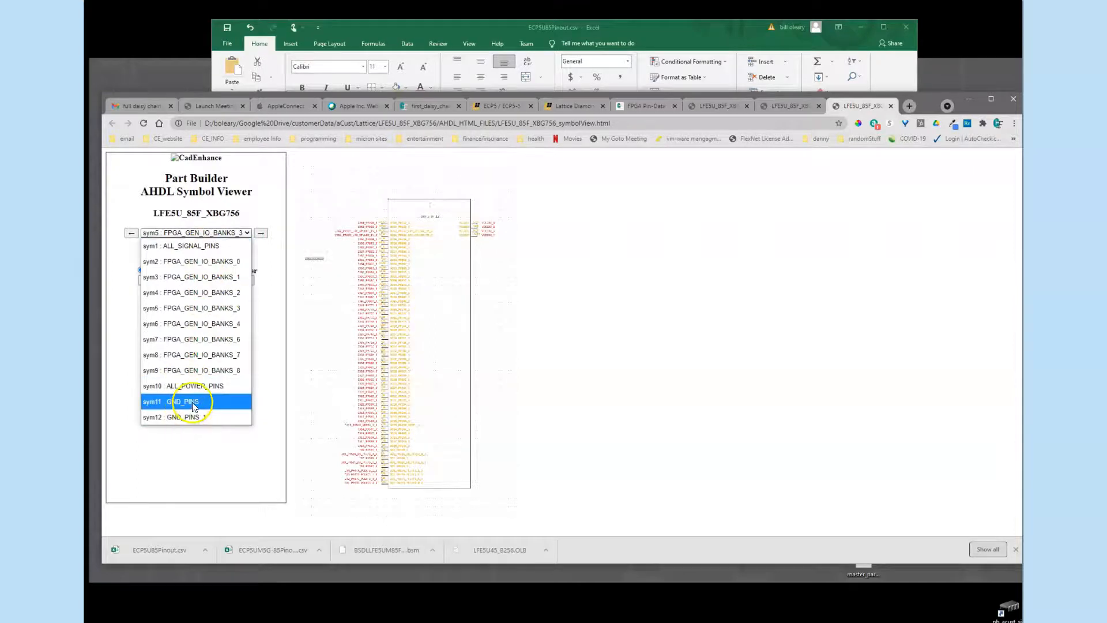
key("Escape")
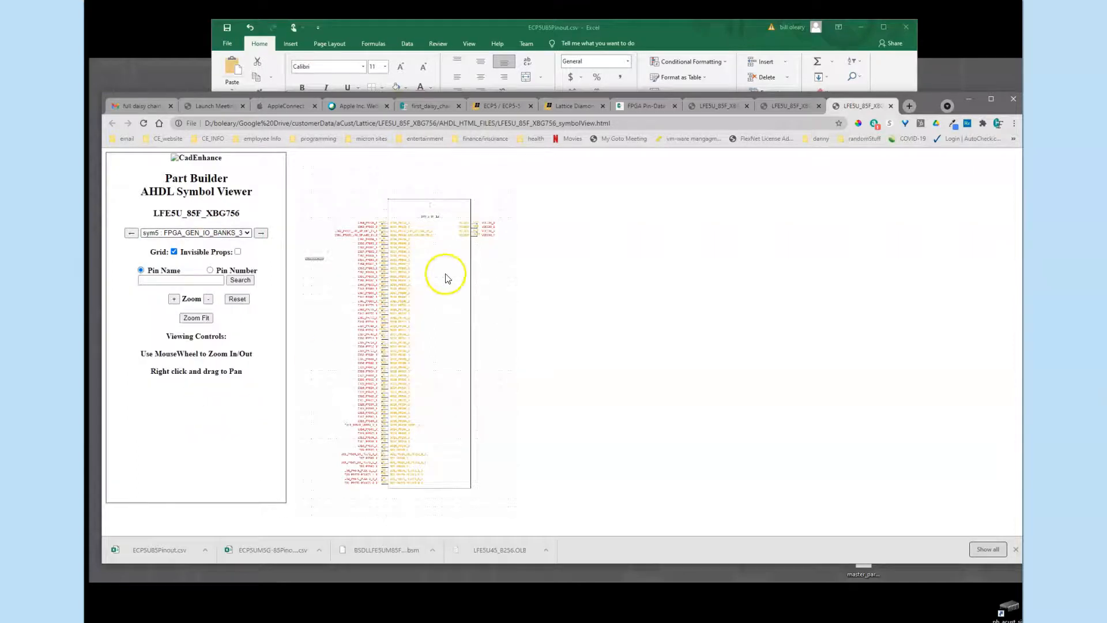
scroll(338, 254, "up", 3)
left_click_drag(409, 288, 517, 328)
scroll(505, 341, "up", 2)
mouse_move(505, 342)
right_mouse_down()
mouse_move(590, 519)
mouse_move(517, 216)
right_mouse_up()
right_click_drag(523, 408, 525, 224)
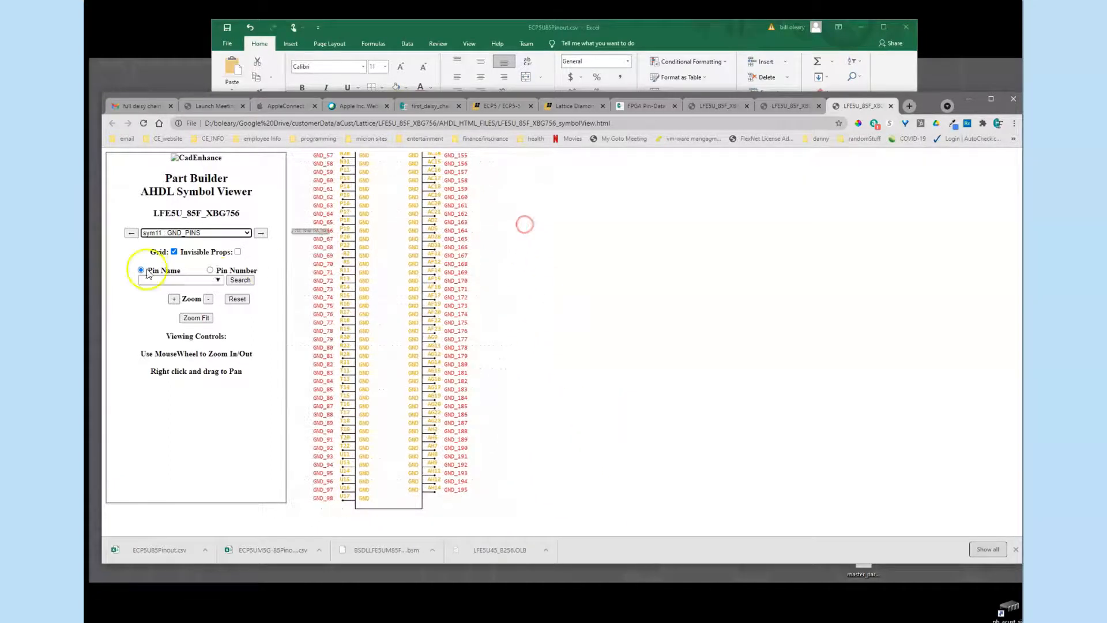
Step: Display sym12, GND_PINS_1, followed by sym10, ALL_POWER_PINS
left_click(245, 232)
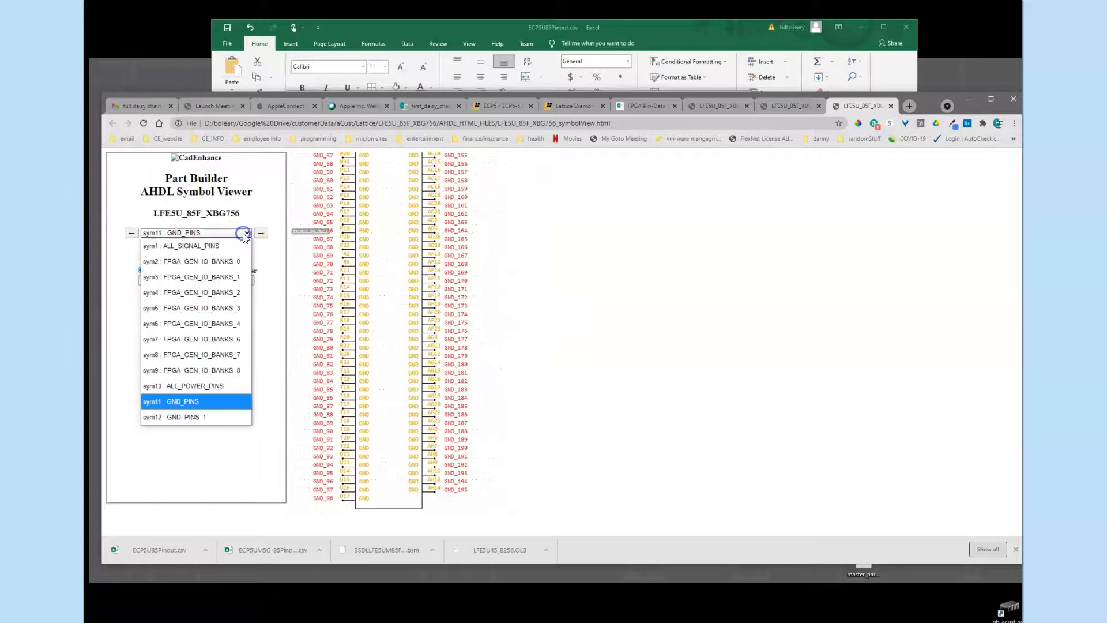
left_click(205, 417)
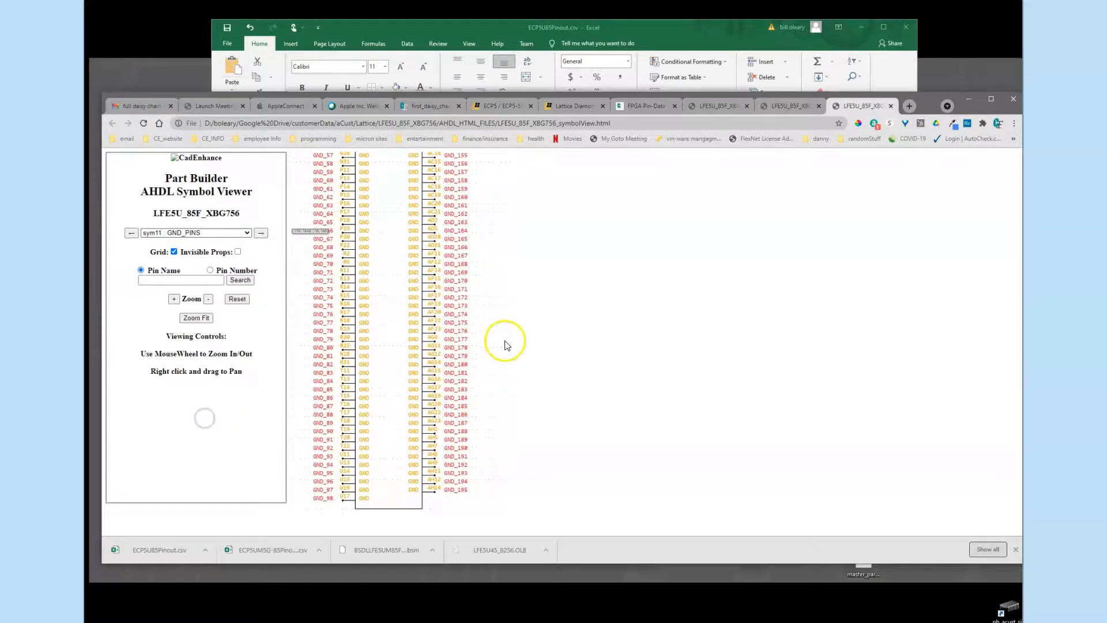
left_click(246, 232)
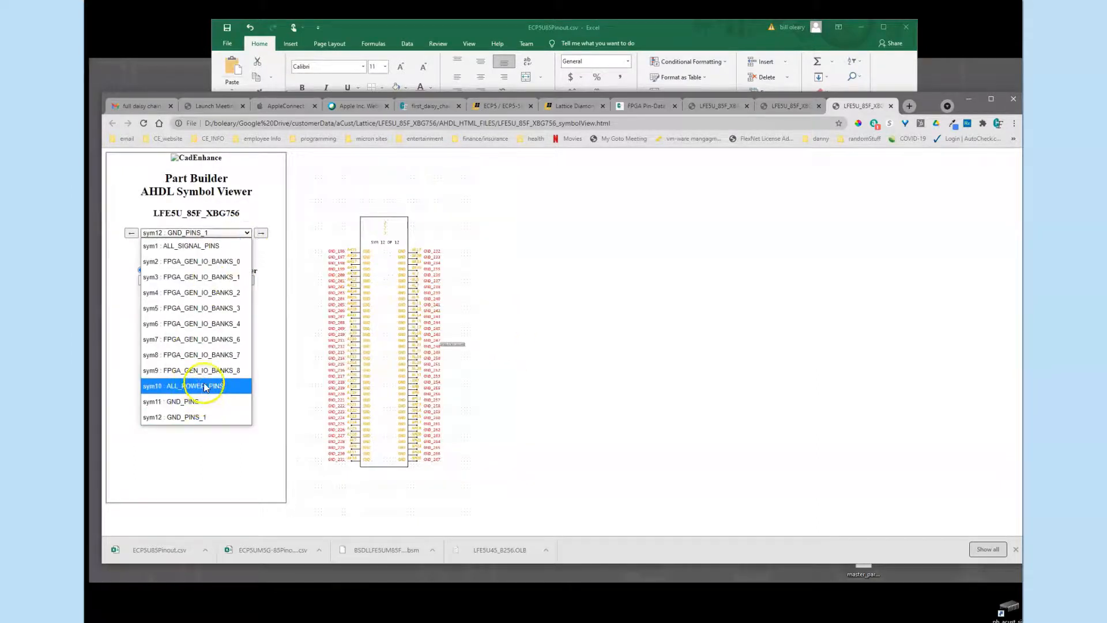
left_click(205, 387)
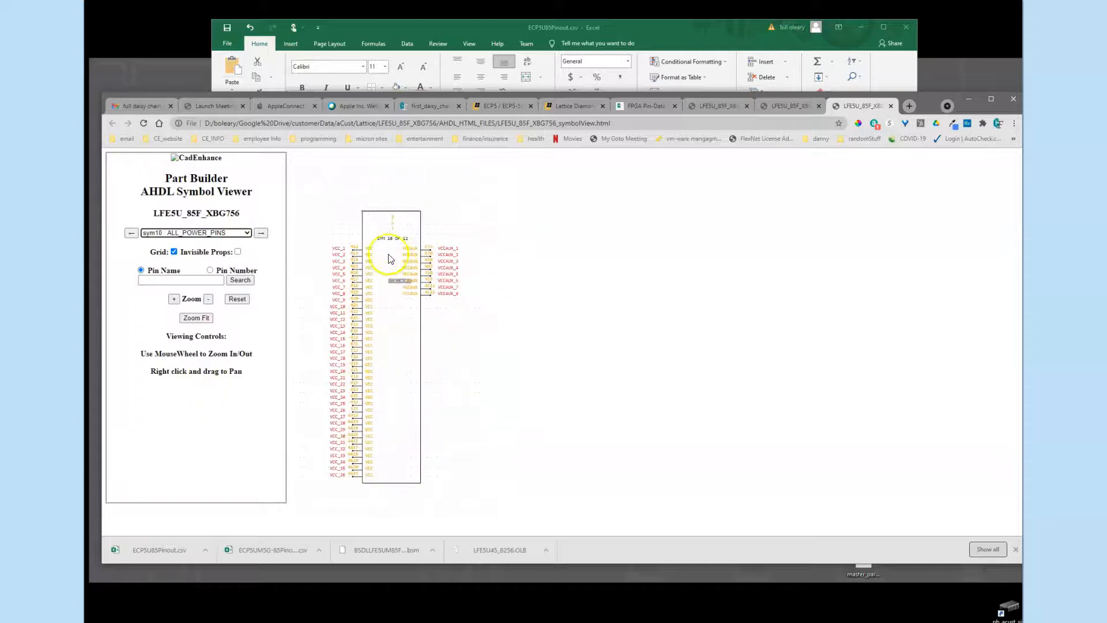